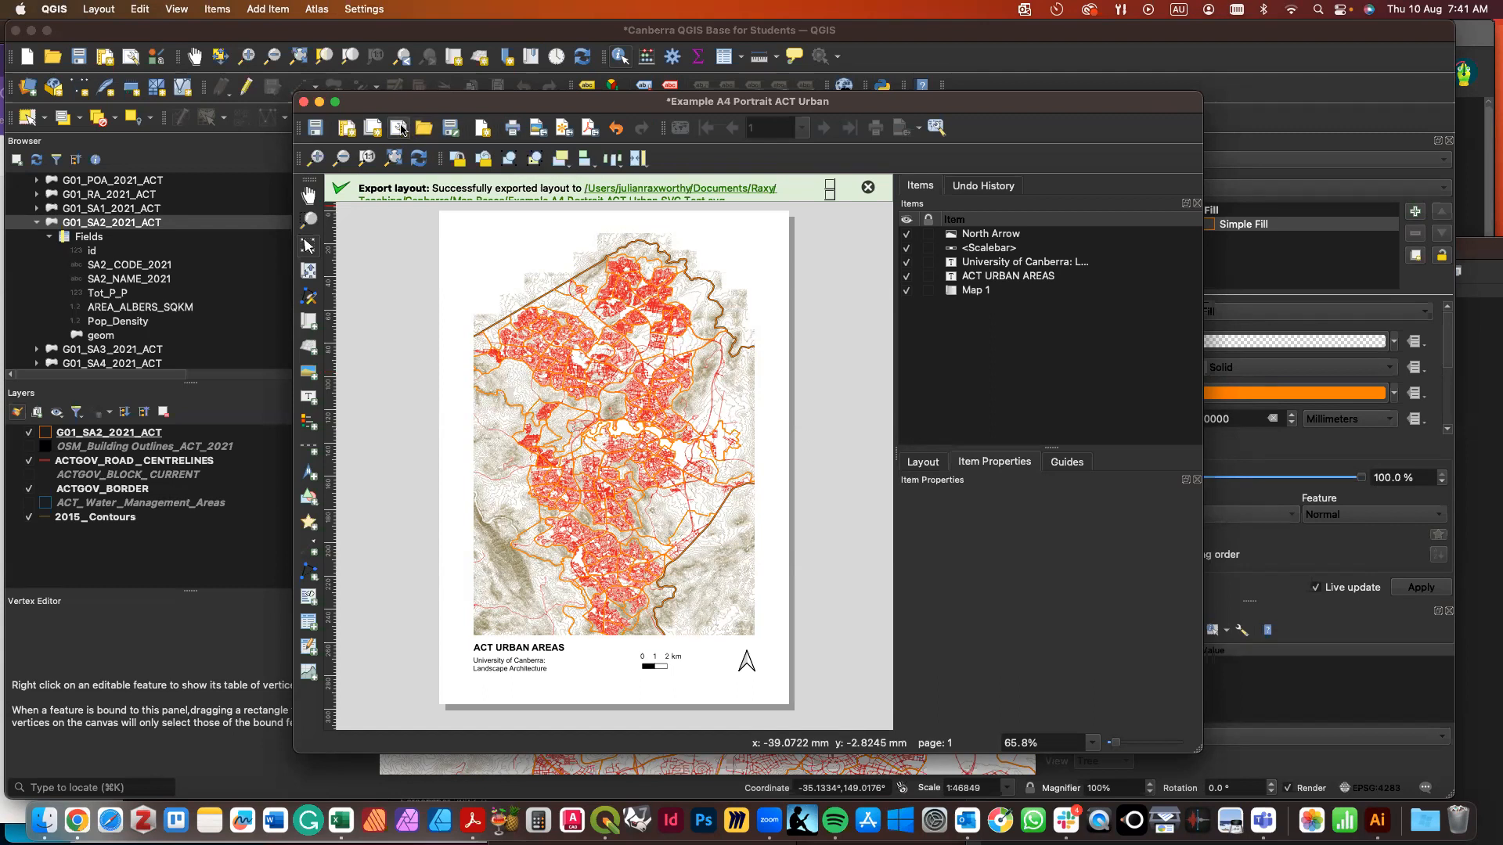
Step: Remove the print layout Example A4 Portrait ACT City from the project
click(399, 130)
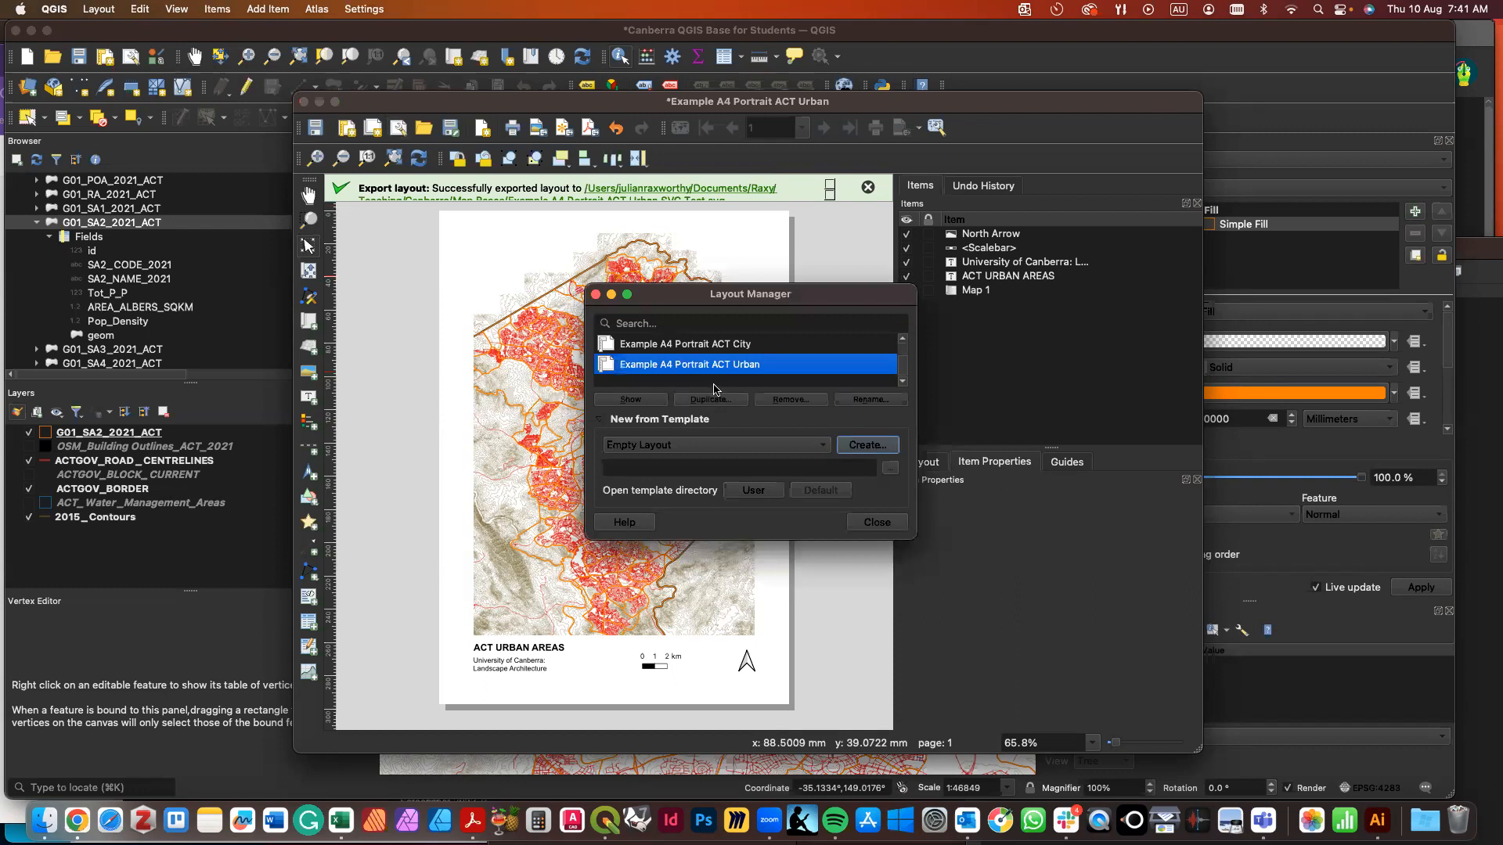
click(709, 345)
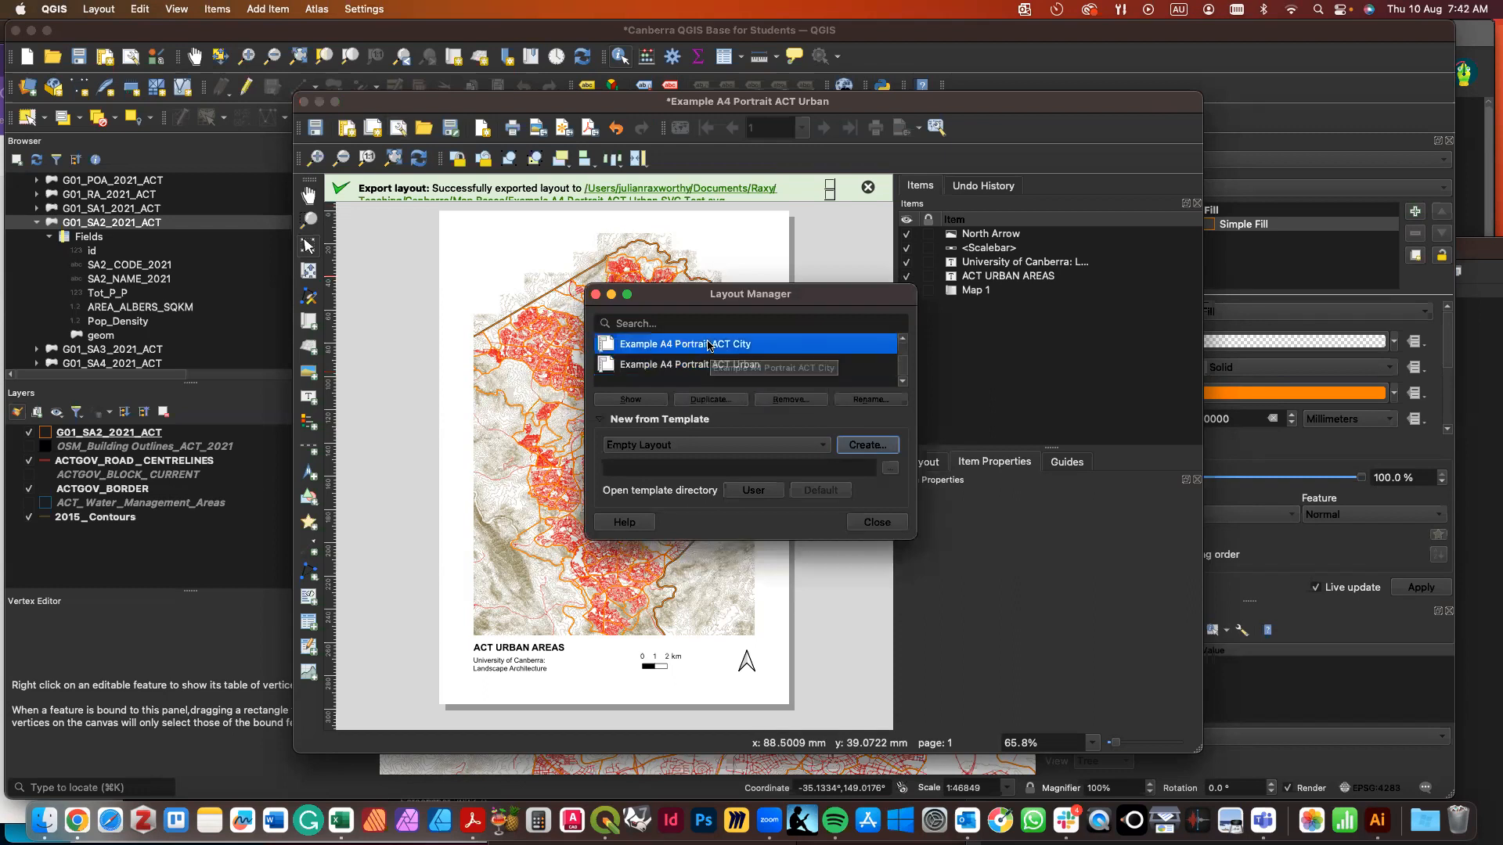
click(790, 401)
click(835, 436)
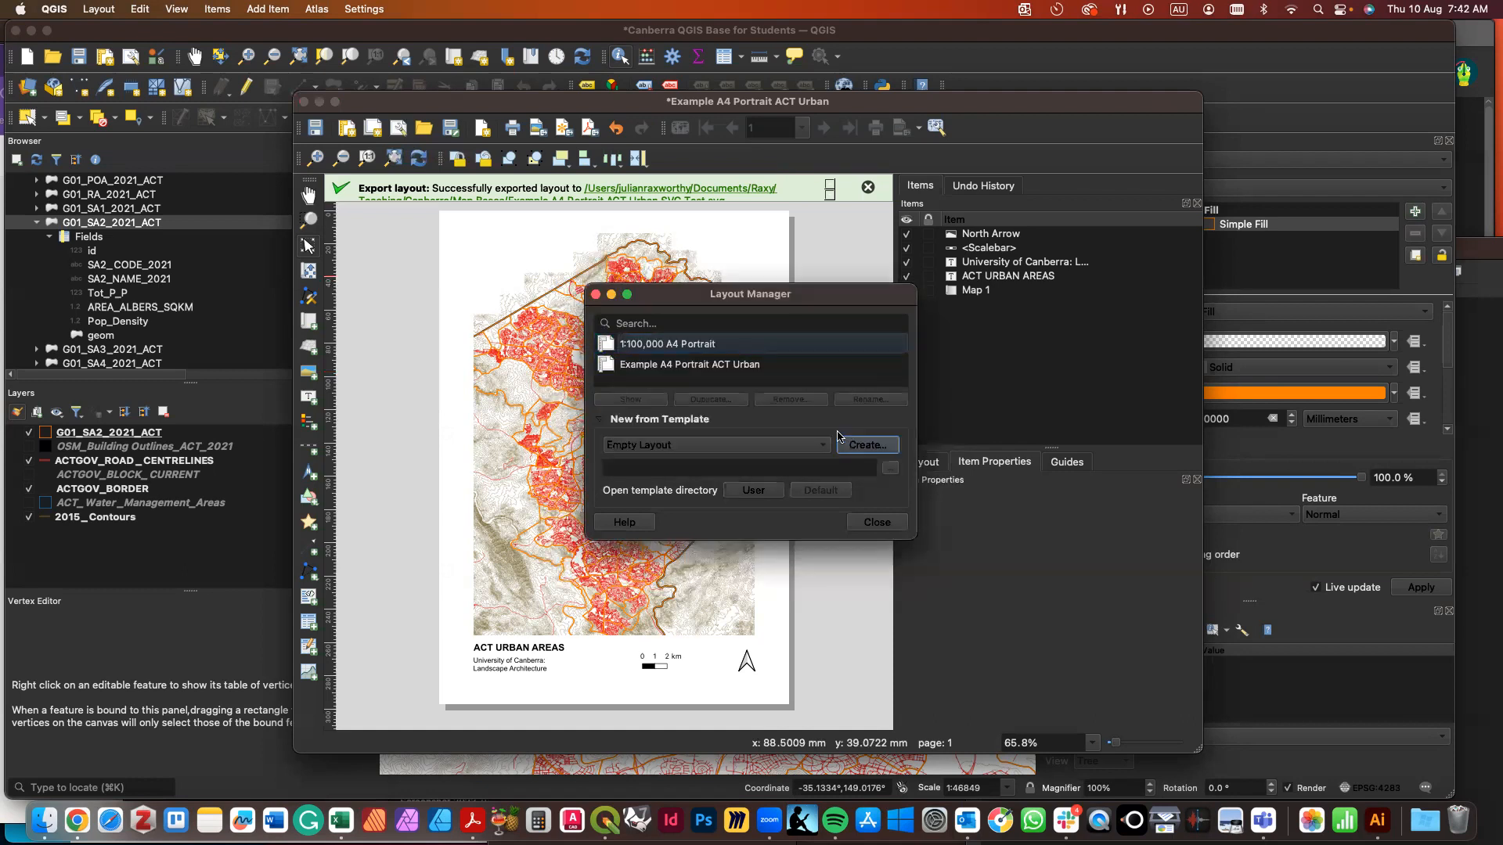
Step: Duplicate the Example A4 Portrait ACT Urban layout under the title Example A4 Portrait Canberra Inner City
click(721, 366)
click(712, 403)
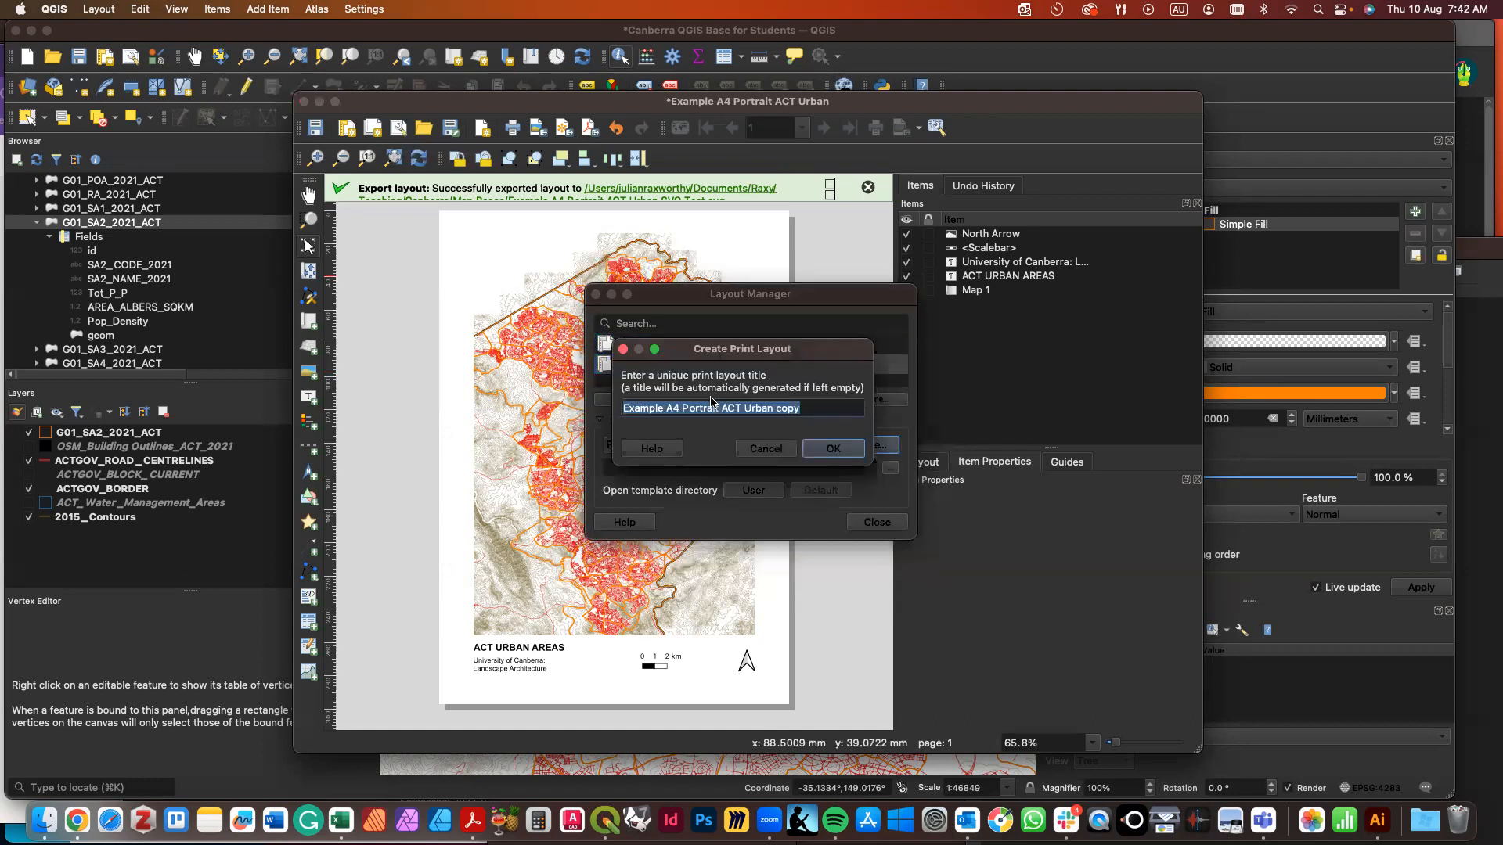
click(747, 410)
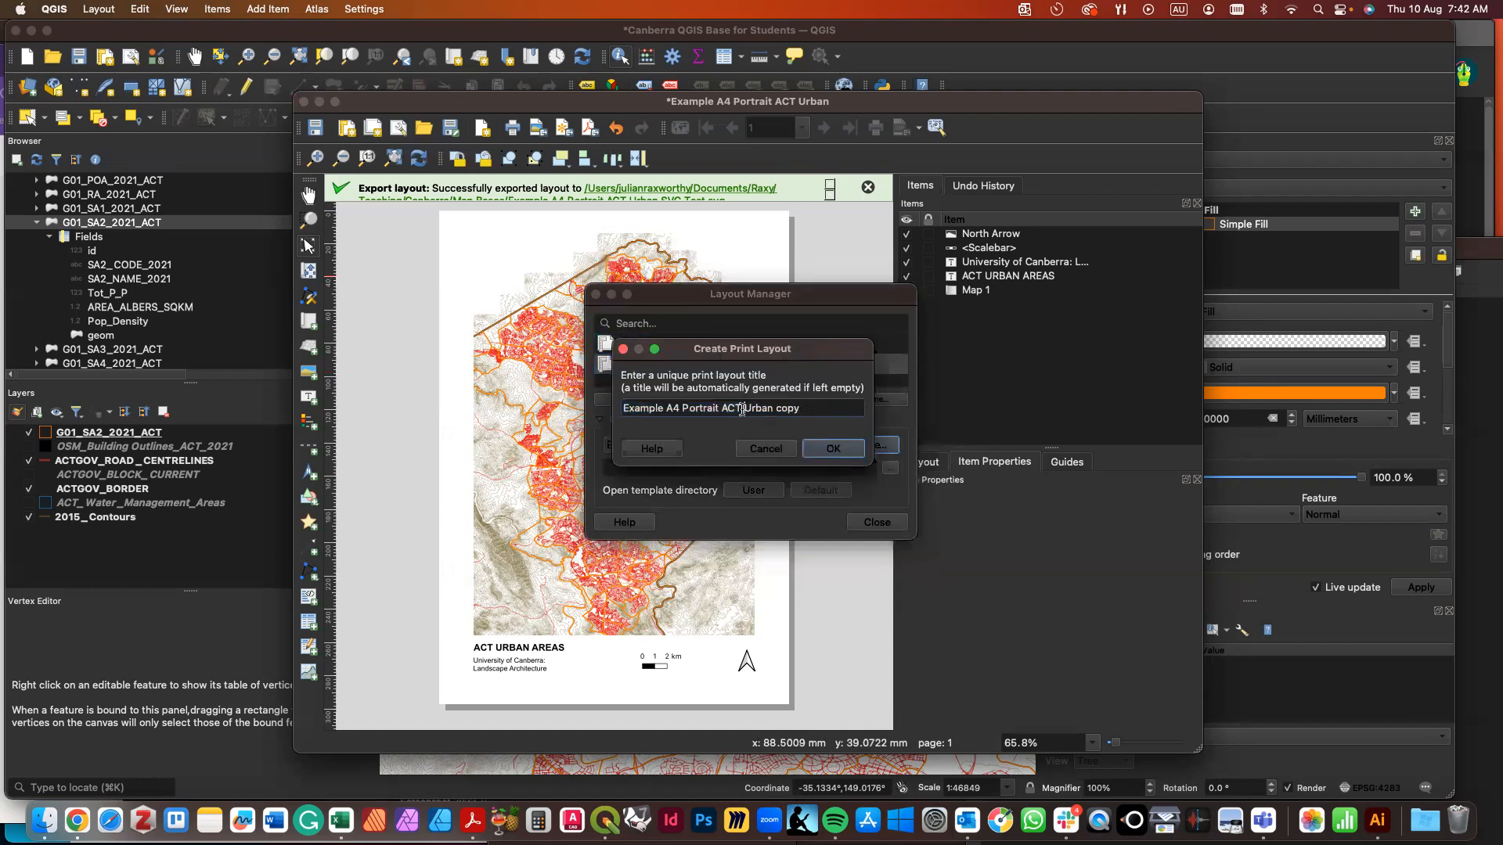
drag(722, 408, 808, 410)
text(Ca)
click(832, 450)
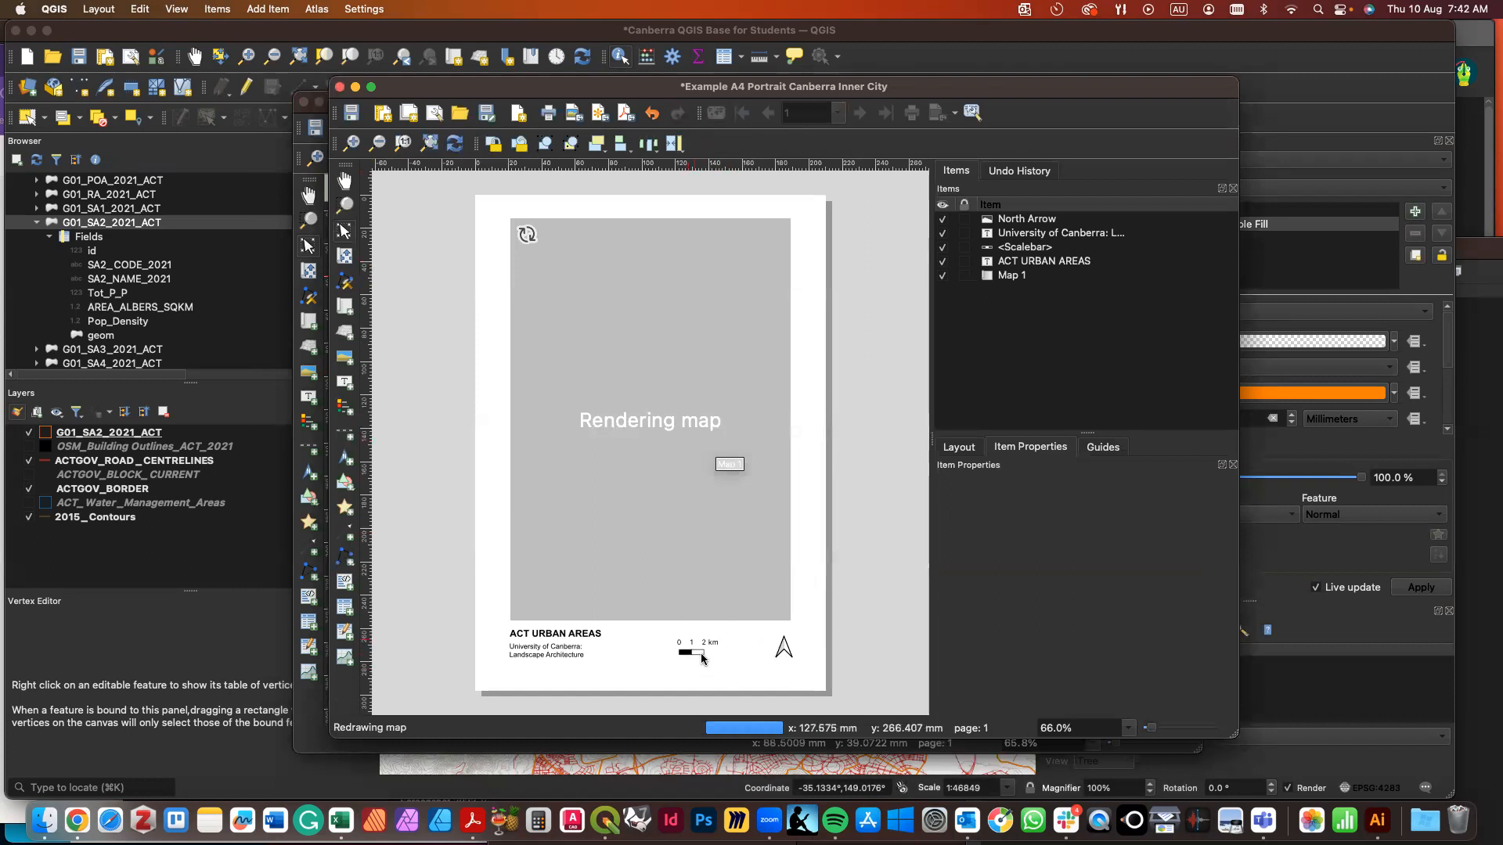
Step: Change the layout's title label text to CANBERRA INNER CITY
click(591, 643)
drag(1001, 538, 1065, 540)
double_click(967, 535)
text(CANBERRA INNER CITY)
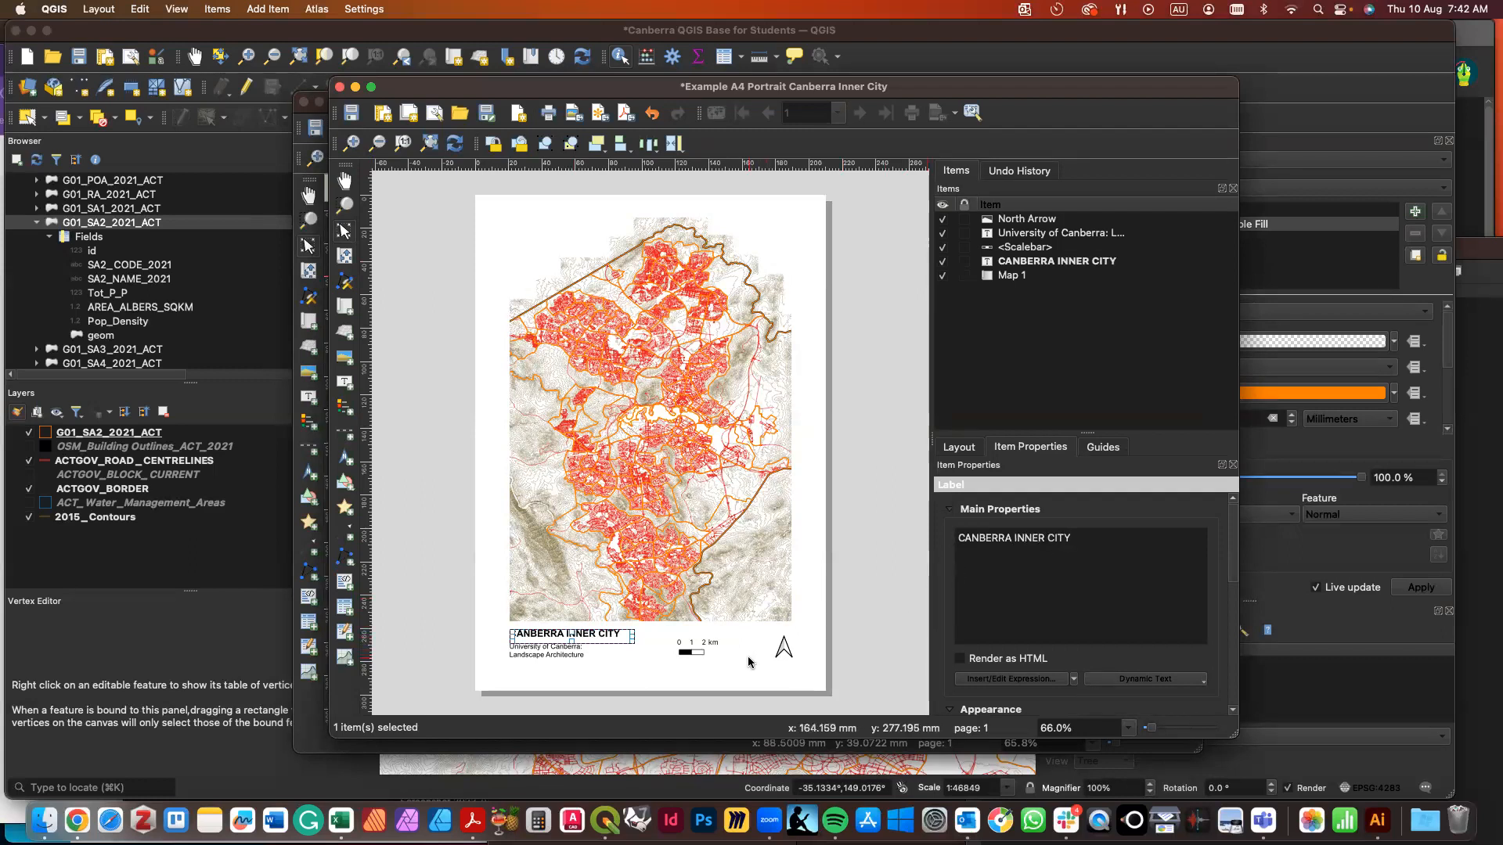
click(701, 666)
Step: Select Map 1 in the layout and set its scale to 50000
click(744, 603)
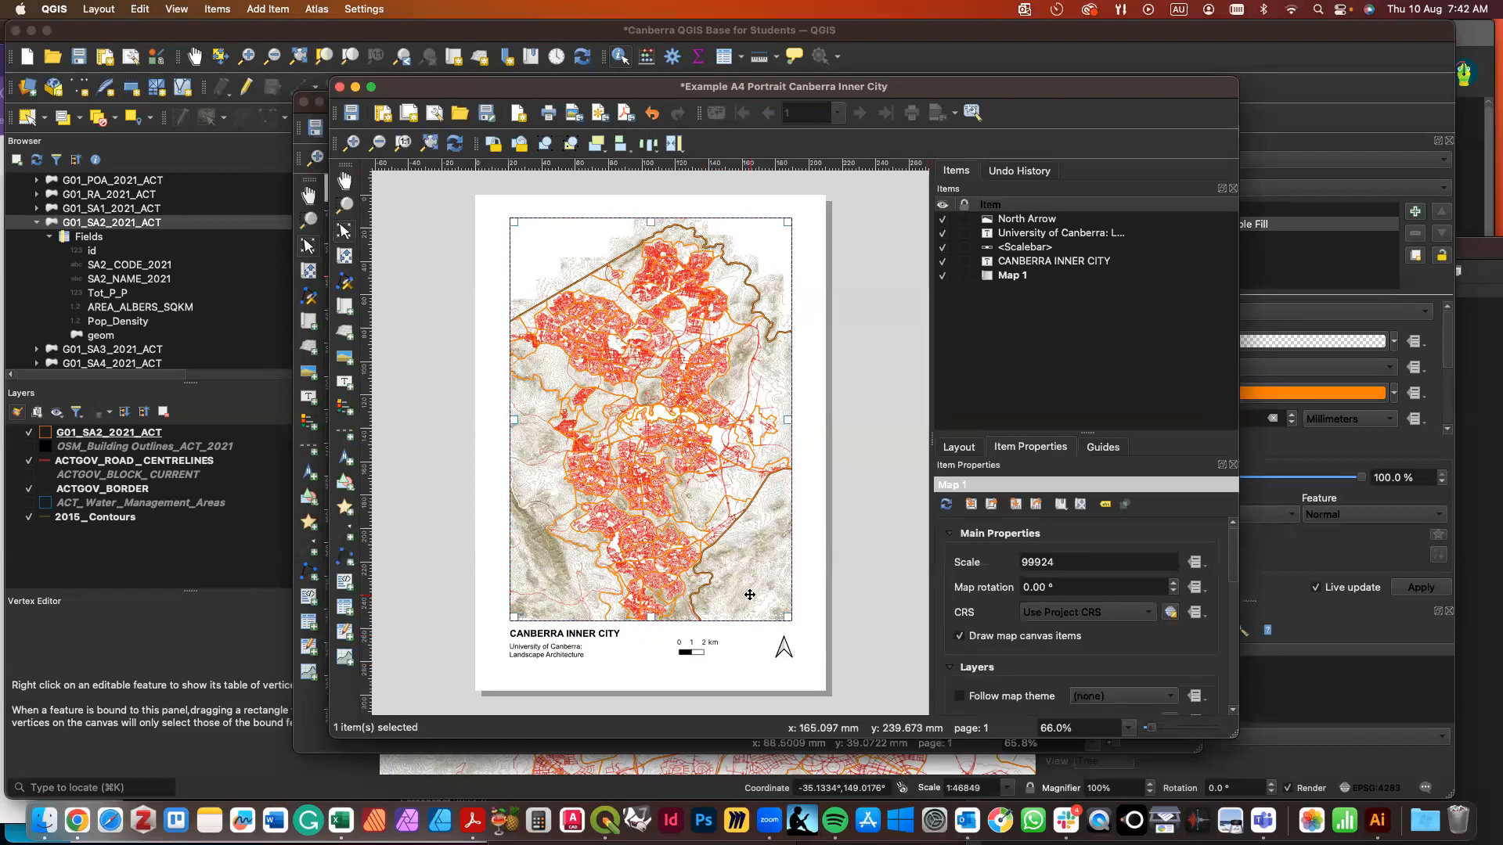
double_click(1061, 565)
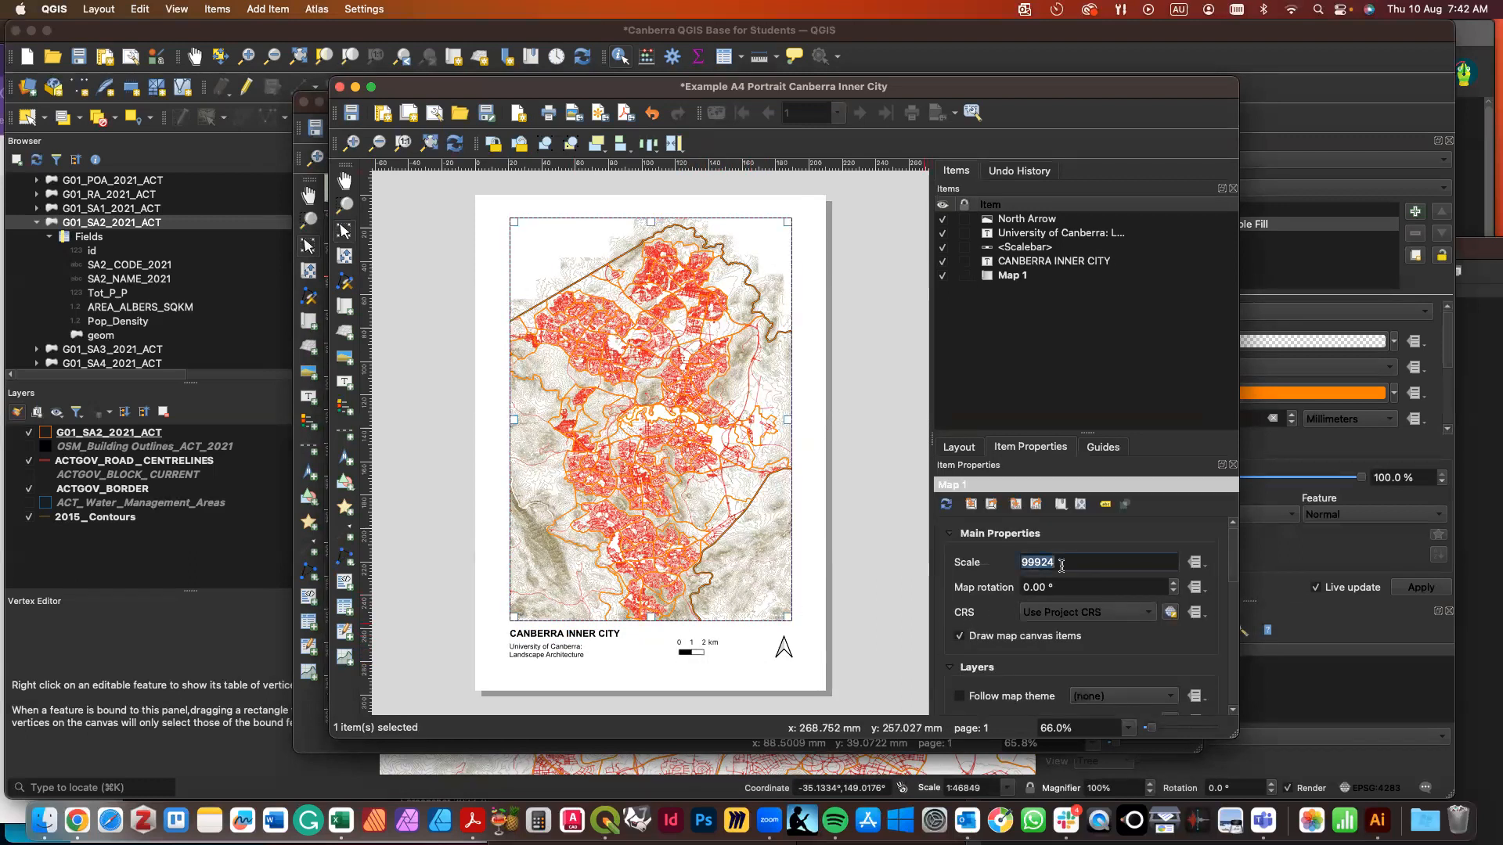
text(50000)
key(Return)
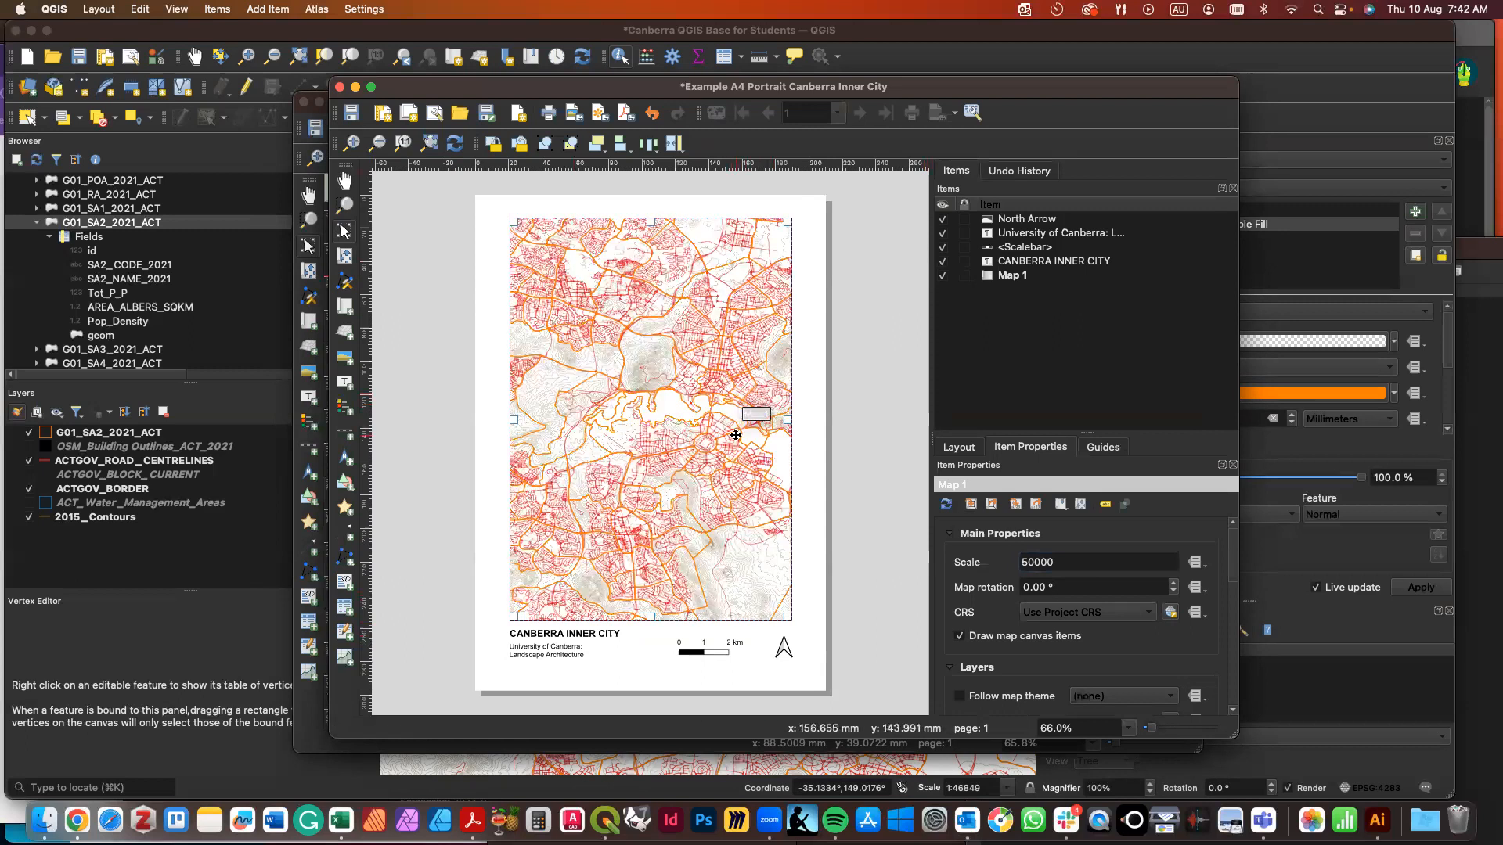
Step: Set the scale of Map 1 to 100000
double_click(1038, 564)
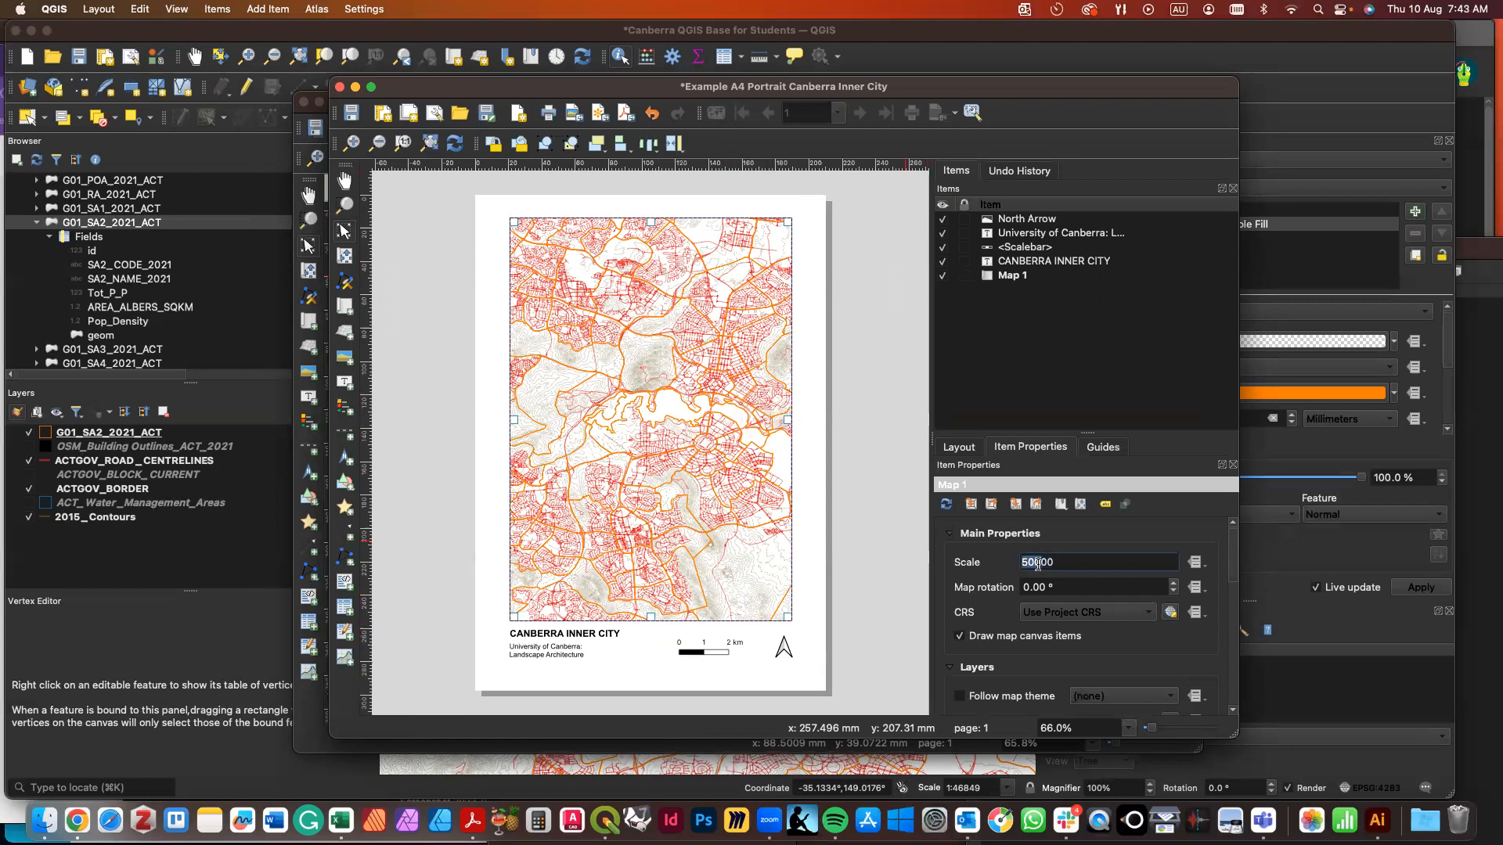
drag(1063, 558, 1010, 561)
text(100000)
key(Return)
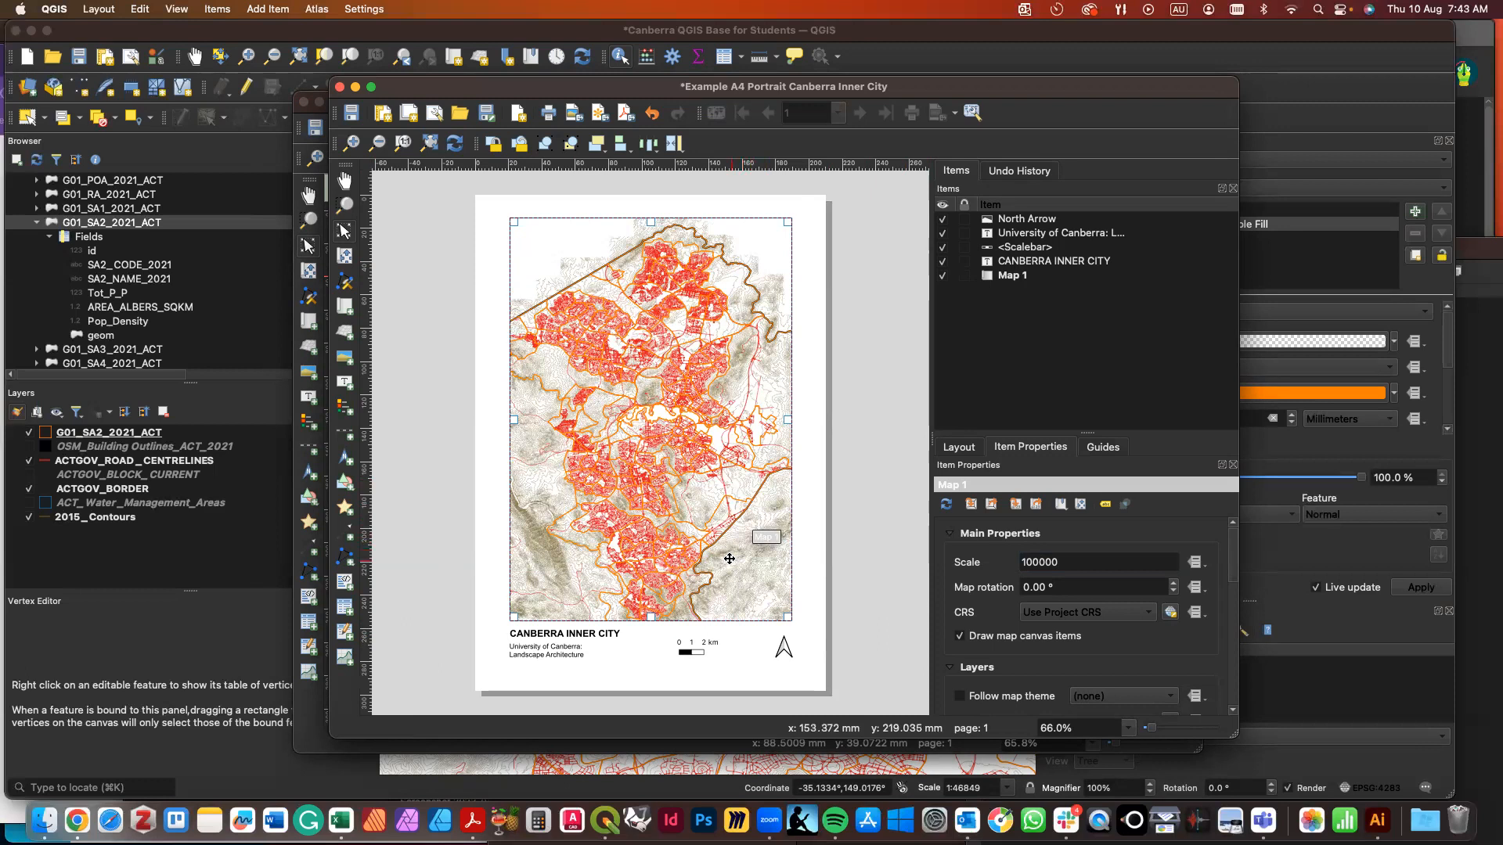
Step: Set the scale of Map 1 to 20000
mouse_move(1021, 562)
mouse_down()
mouse_move(1047, 564)
mouse_move(1000, 567)
mouse_up()
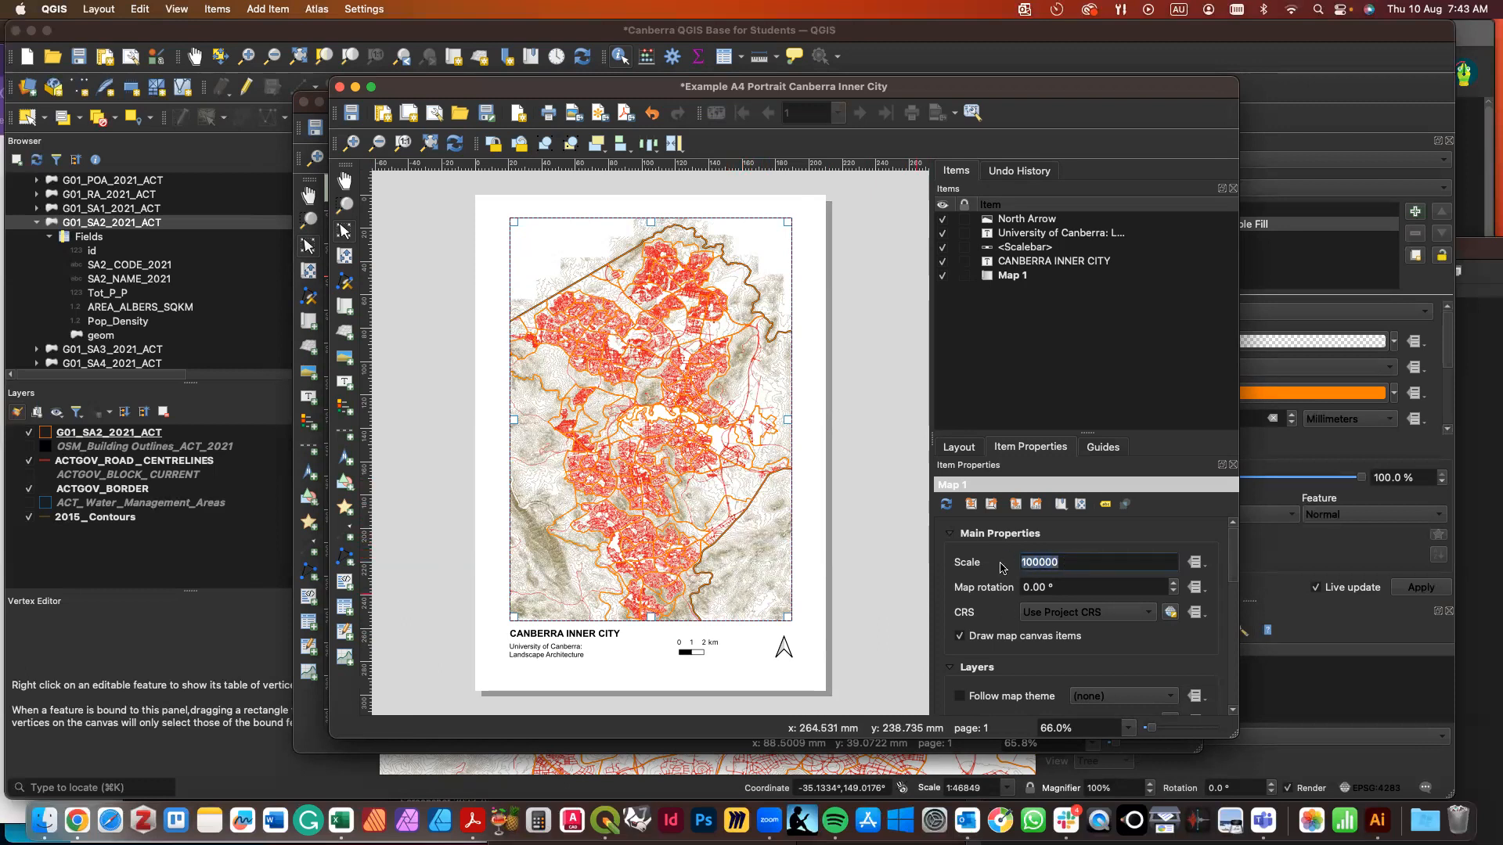
text(2)
key(Return)
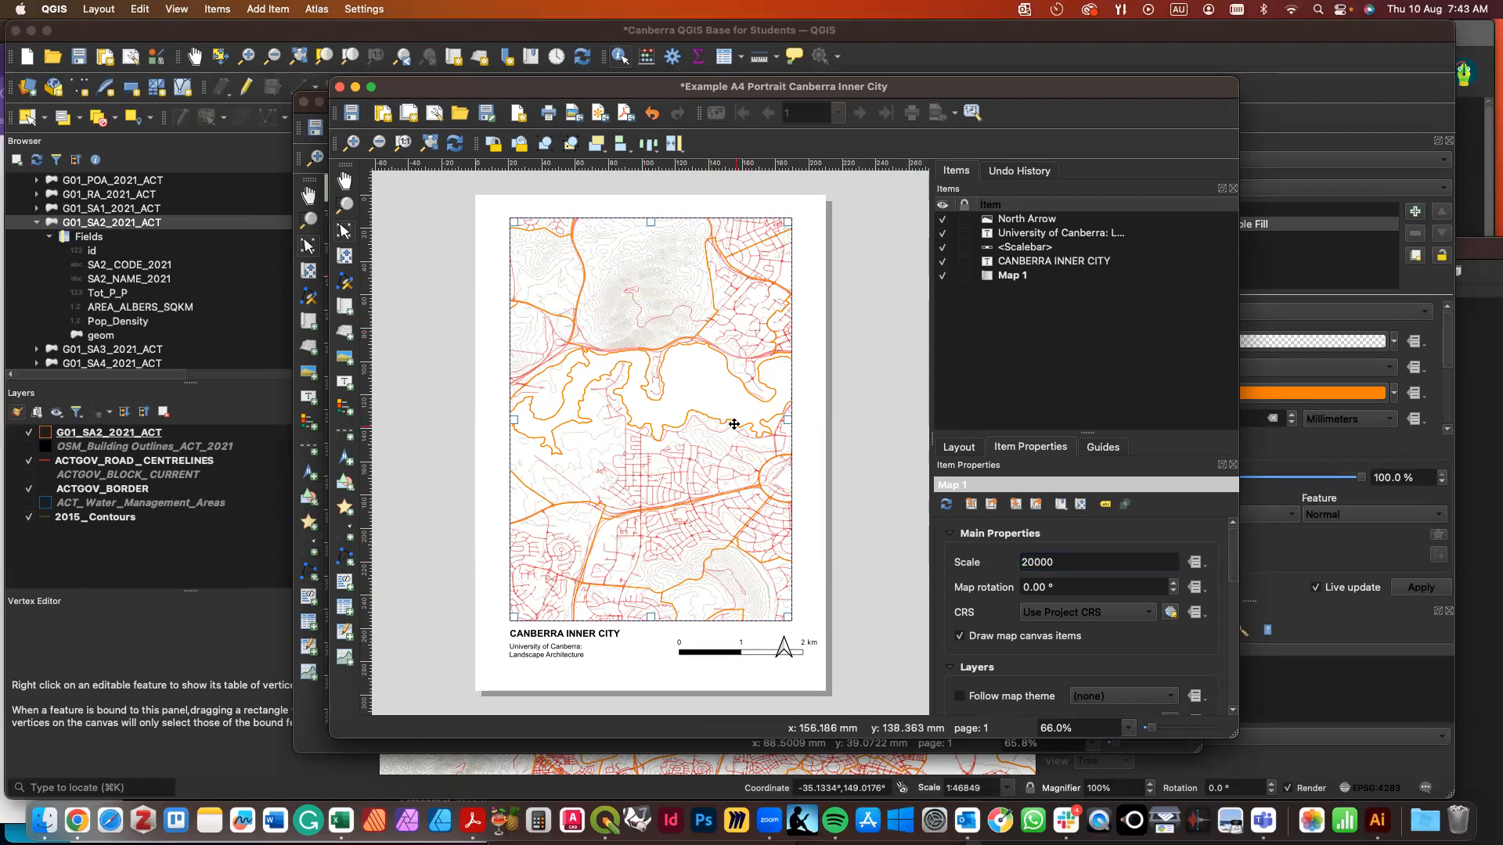
Step: Move the scale bar left so it clears the north arrow
click(743, 662)
drag(744, 662, 711, 649)
click(749, 694)
Step: Shift the map content within its frame to bring the central city on both sides of the lake into view
click(761, 540)
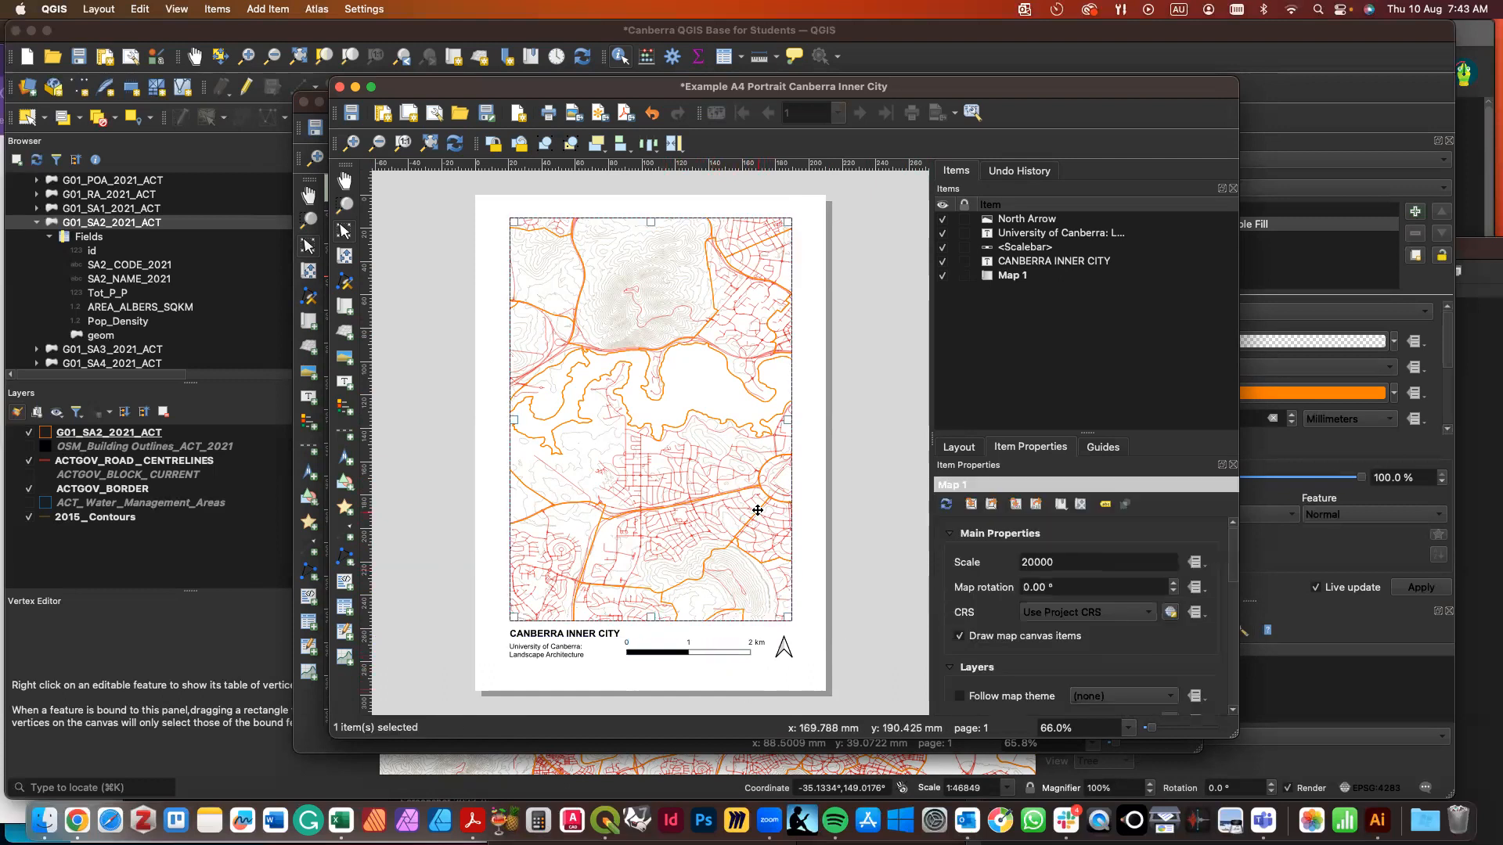
mouse_move(758, 512)
mouse_down()
mouse_move(718, 520)
mouse_move(745, 510)
mouse_move(764, 537)
mouse_move(743, 512)
mouse_up()
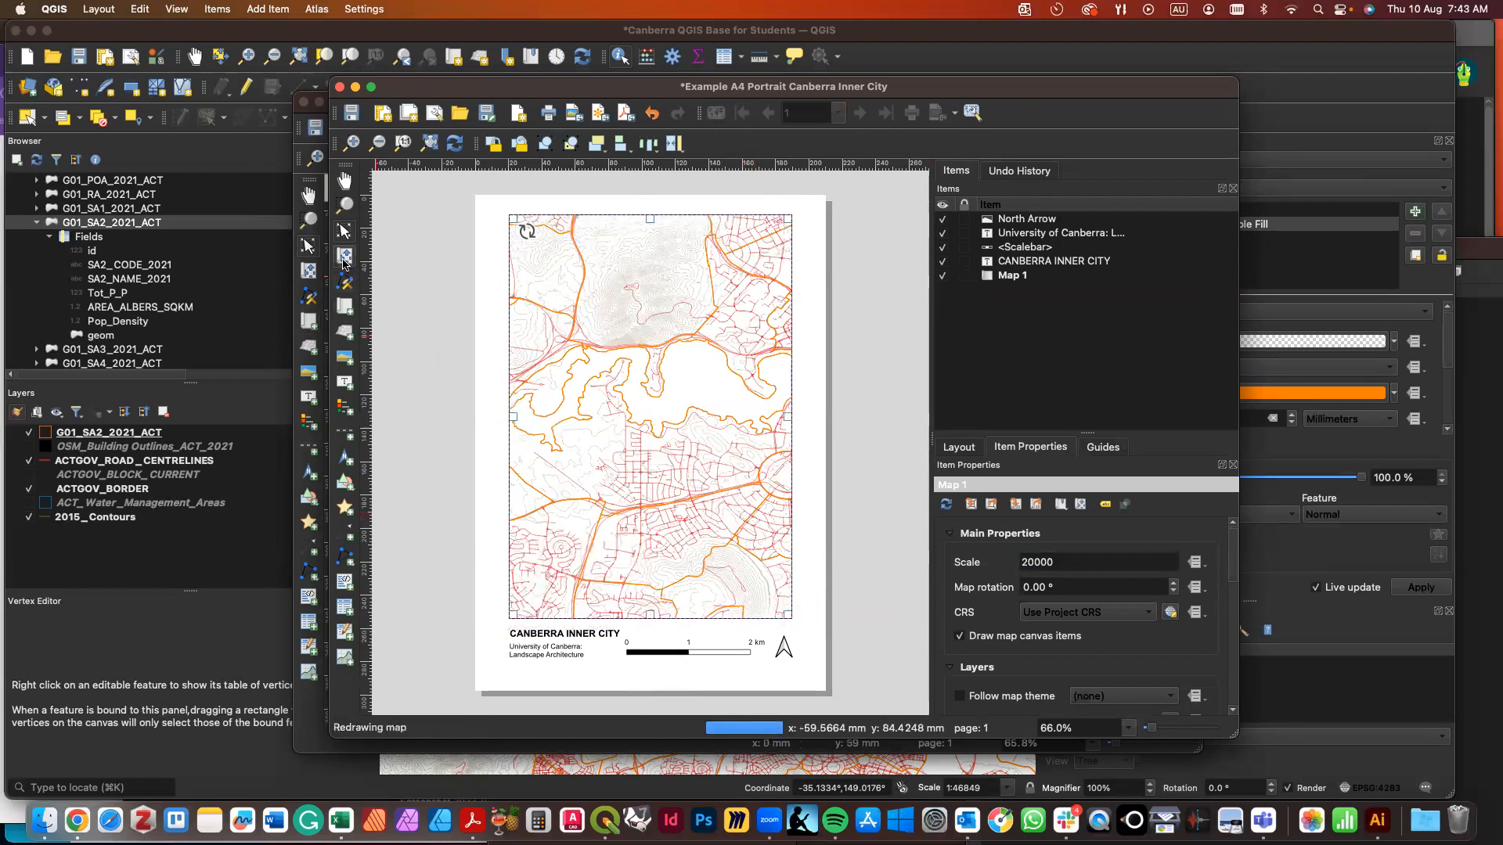
drag(677, 472, 603, 472)
drag(712, 433, 664, 451)
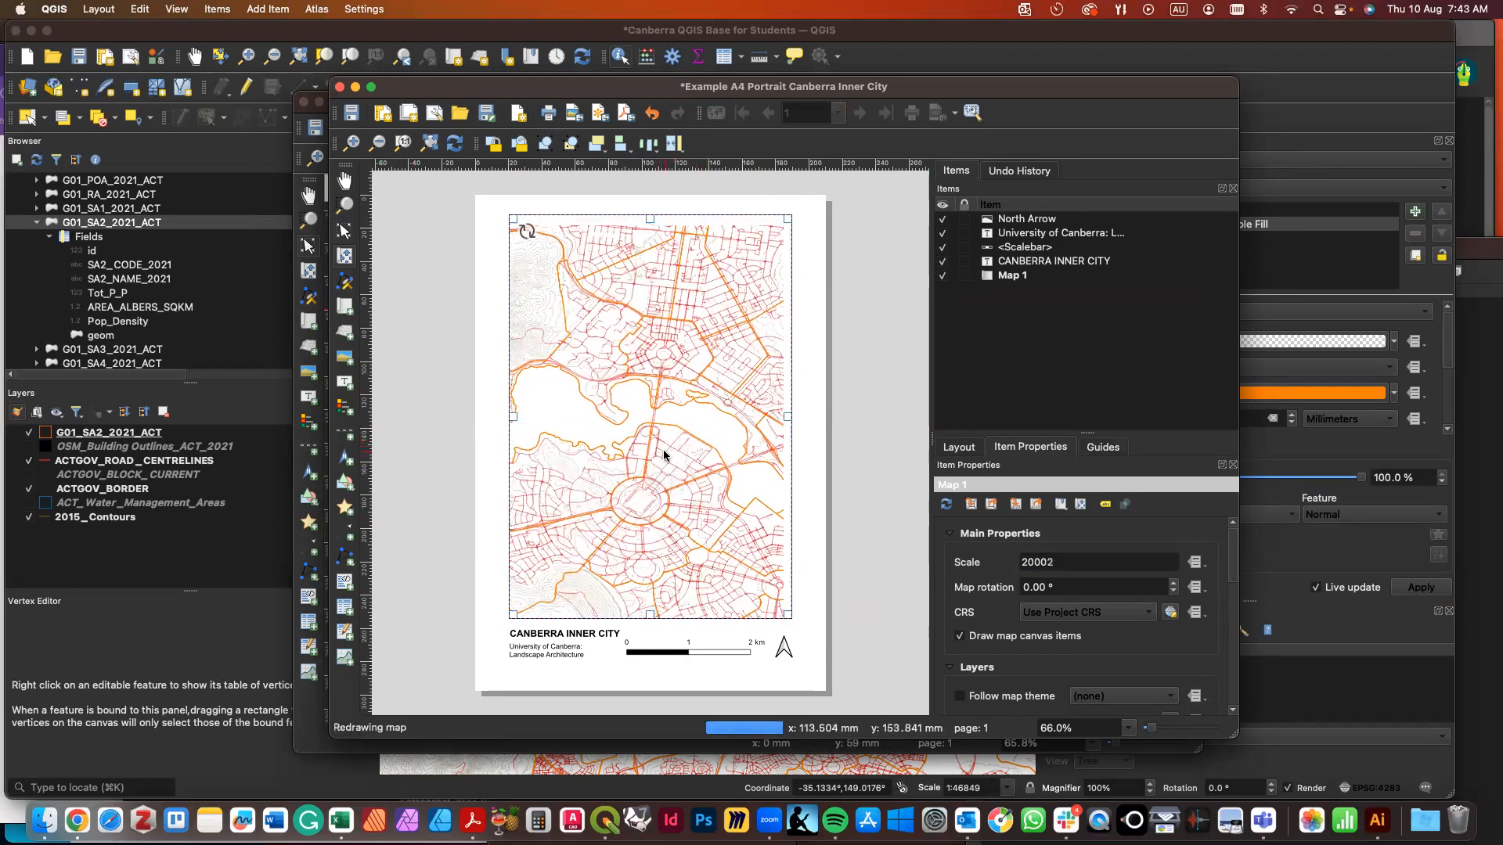
drag(681, 446, 686, 473)
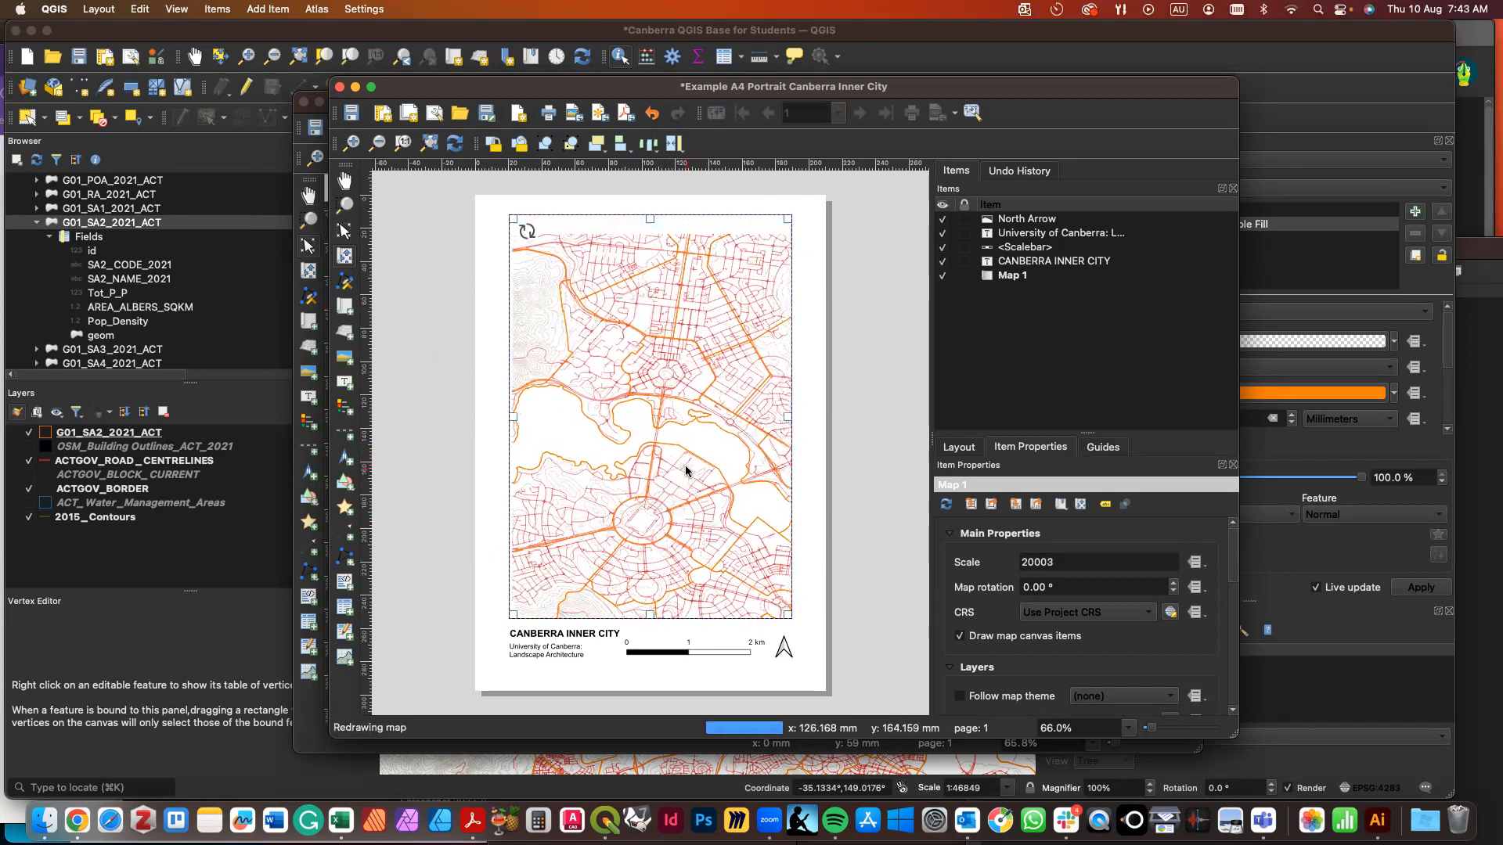
Step: Set the scale of Map 1 to 10000 and shift its content downward within the frame
double_click(1063, 564)
text(10)
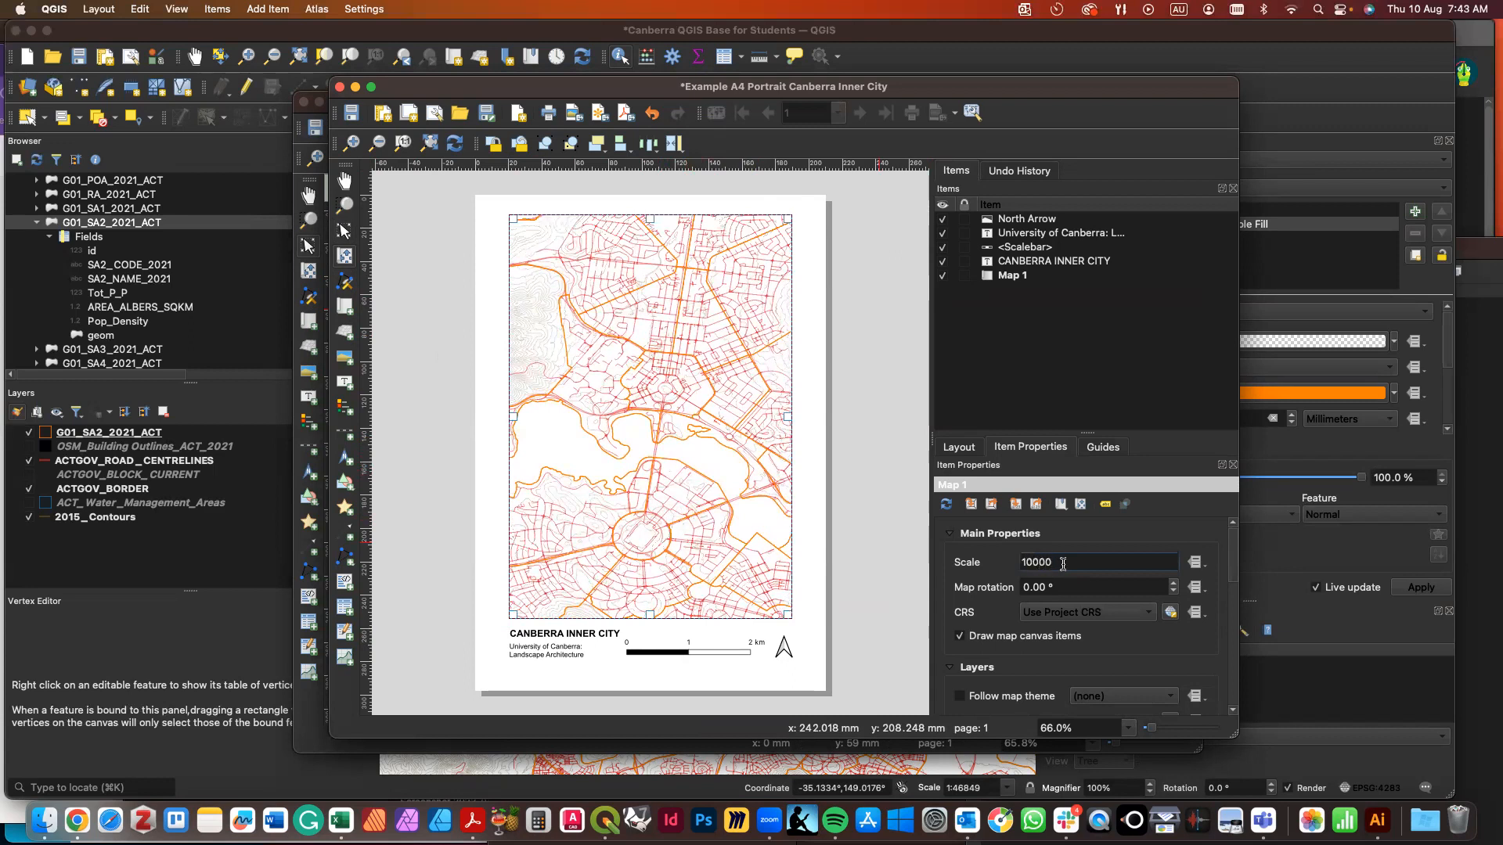
key(Return)
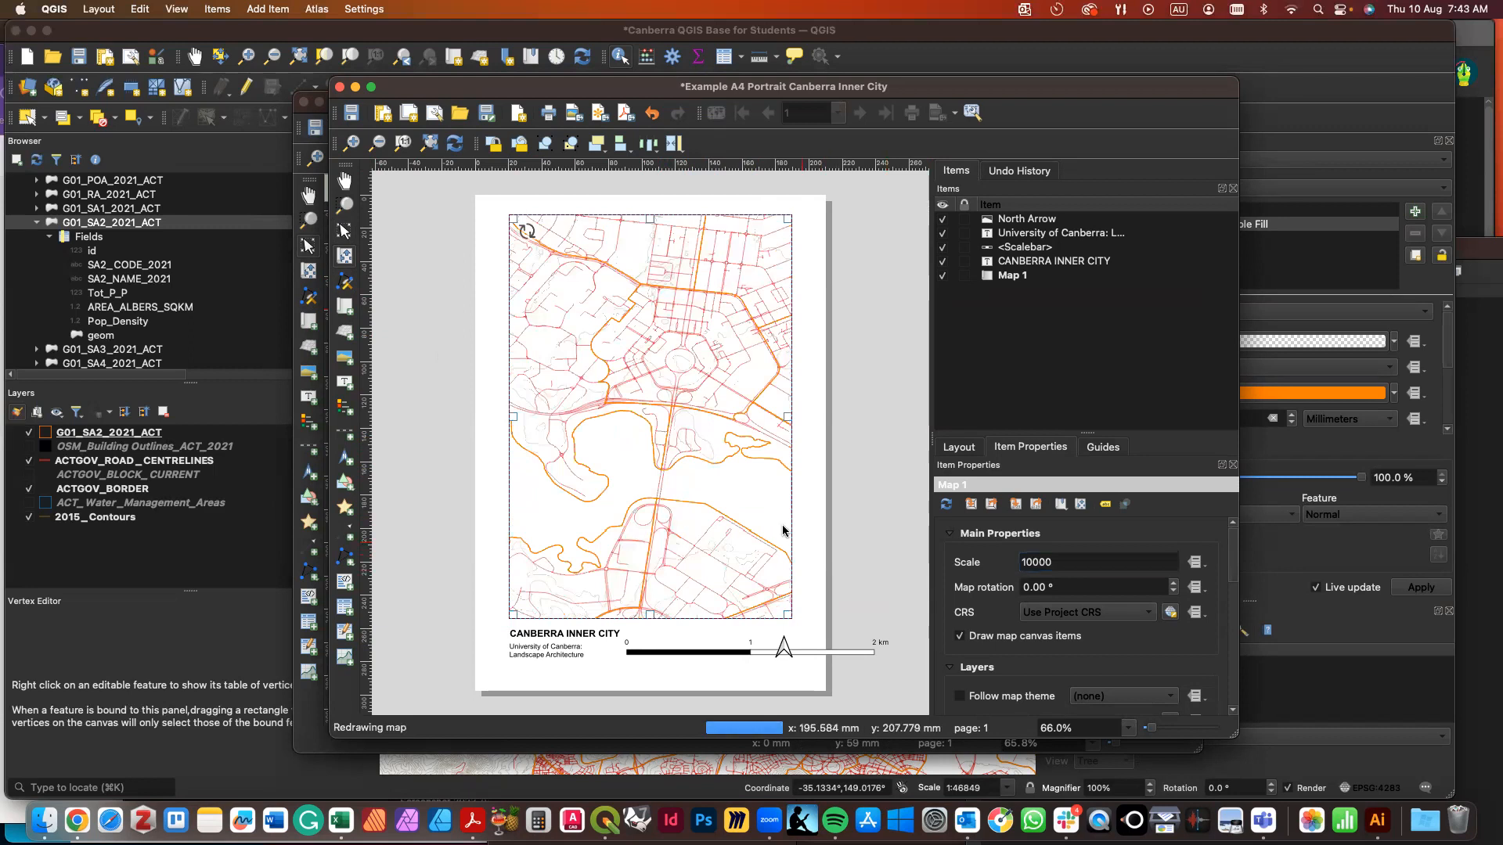
drag(705, 456, 694, 530)
drag(698, 474, 684, 520)
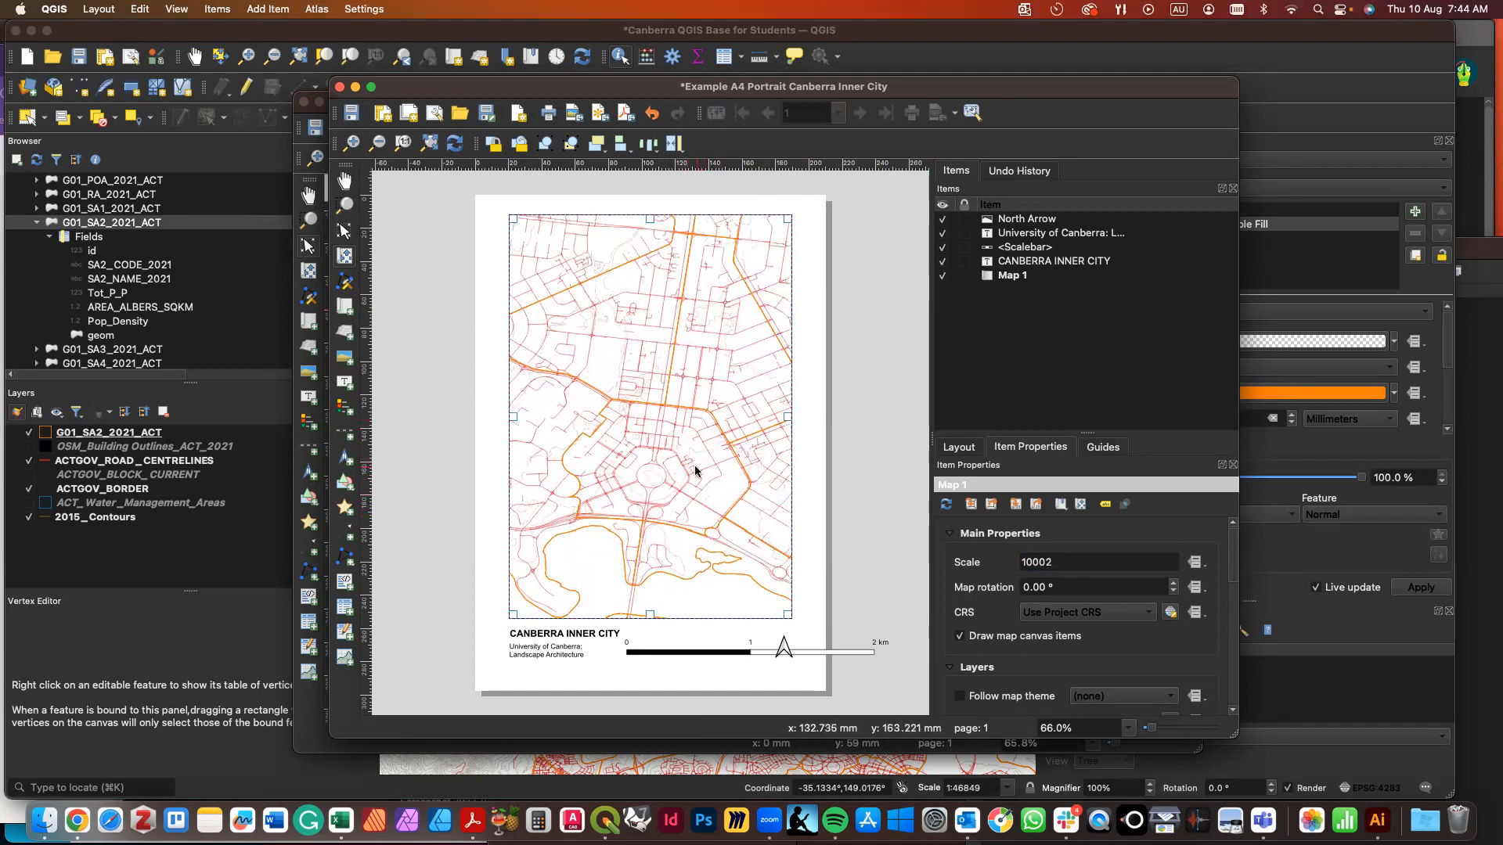
Step: Set the scale of Map 1 back to 20000 and shift its content upward within the frame
double_click(1041, 562)
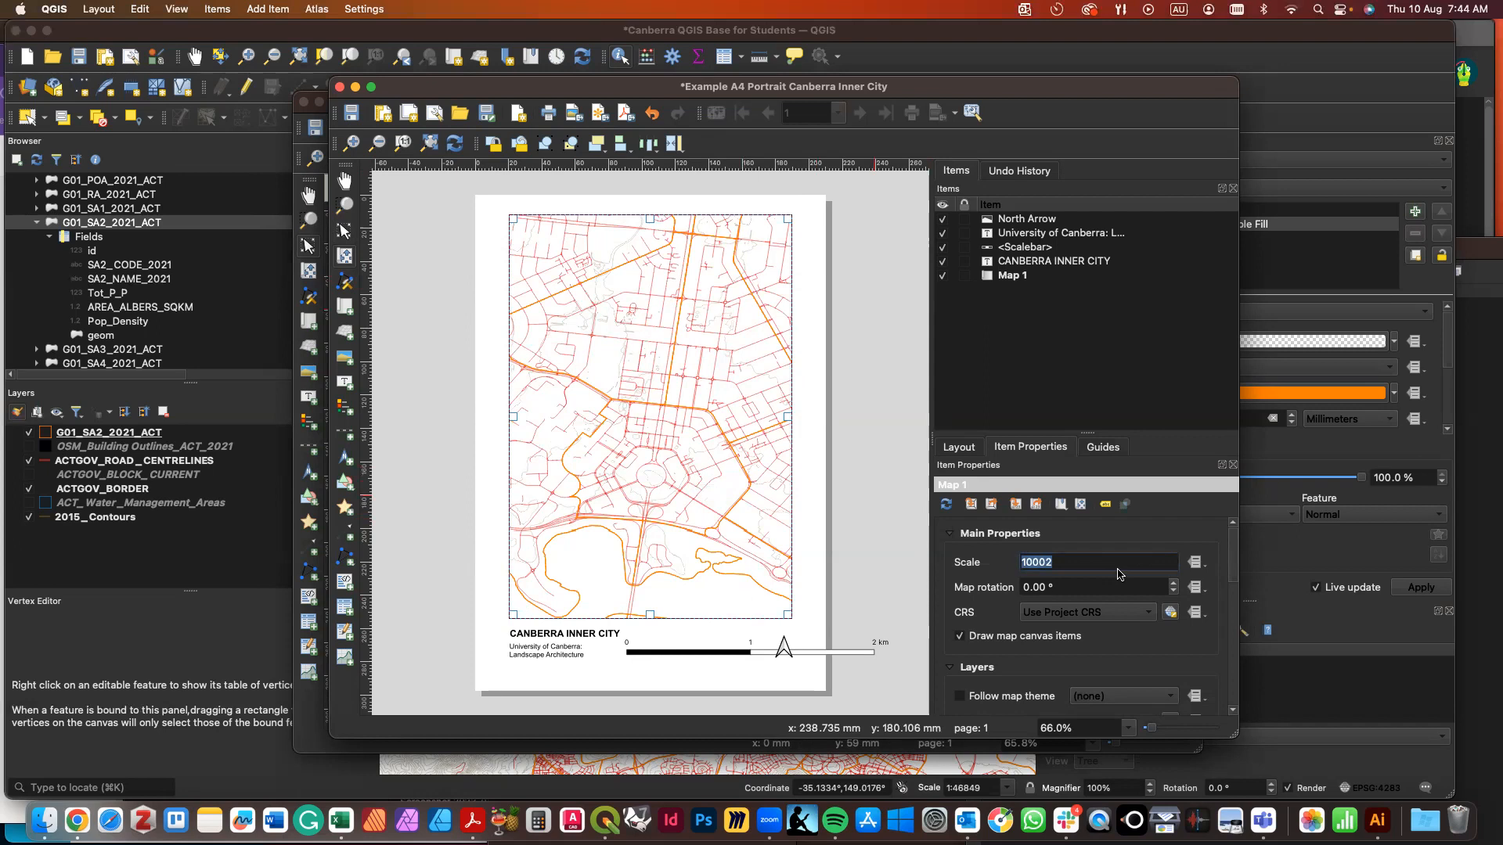
text(20000)
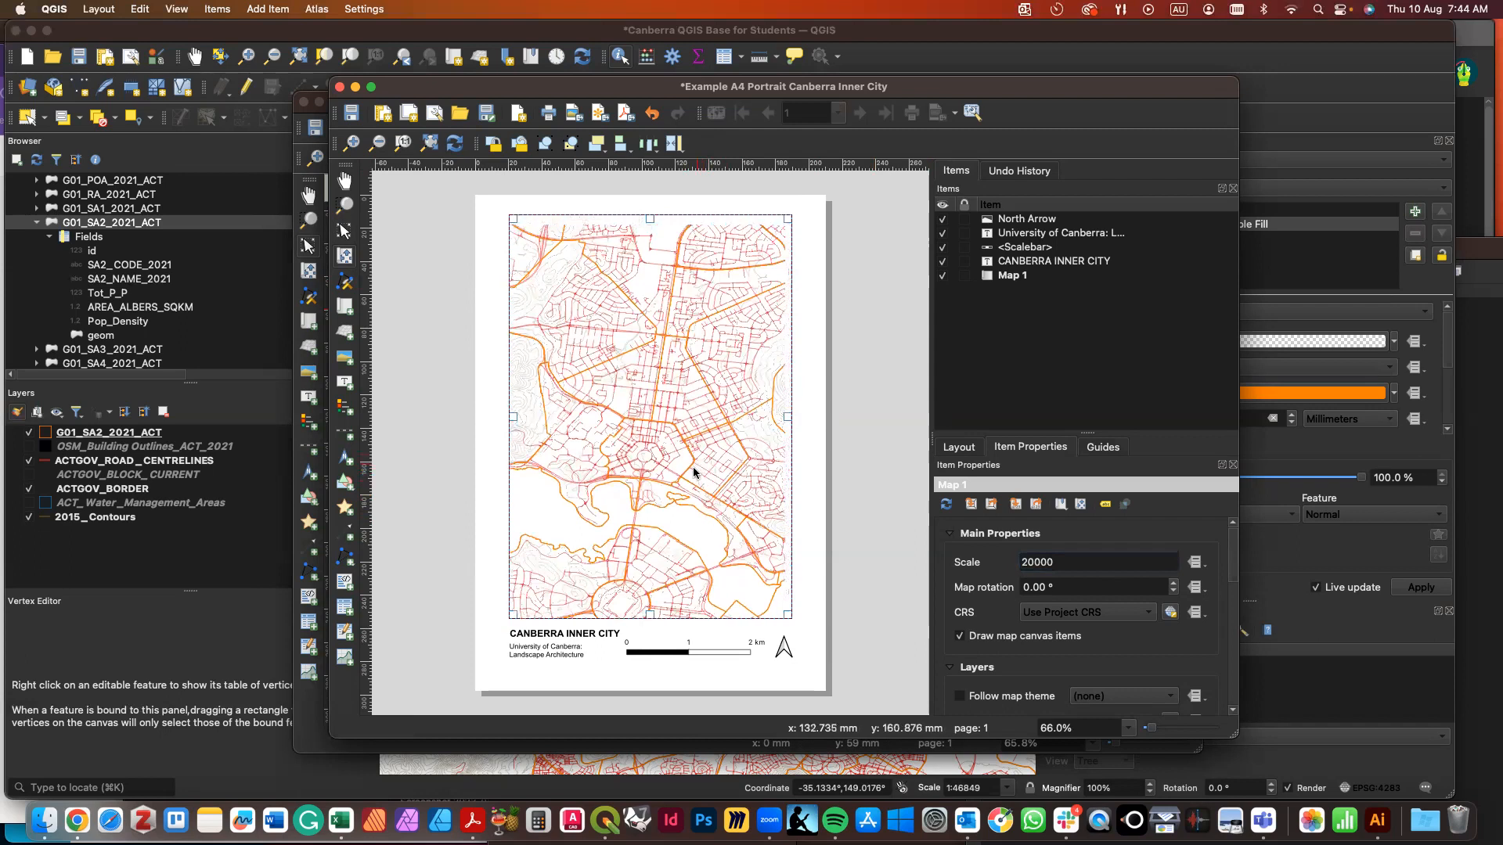
drag(692, 513, 696, 436)
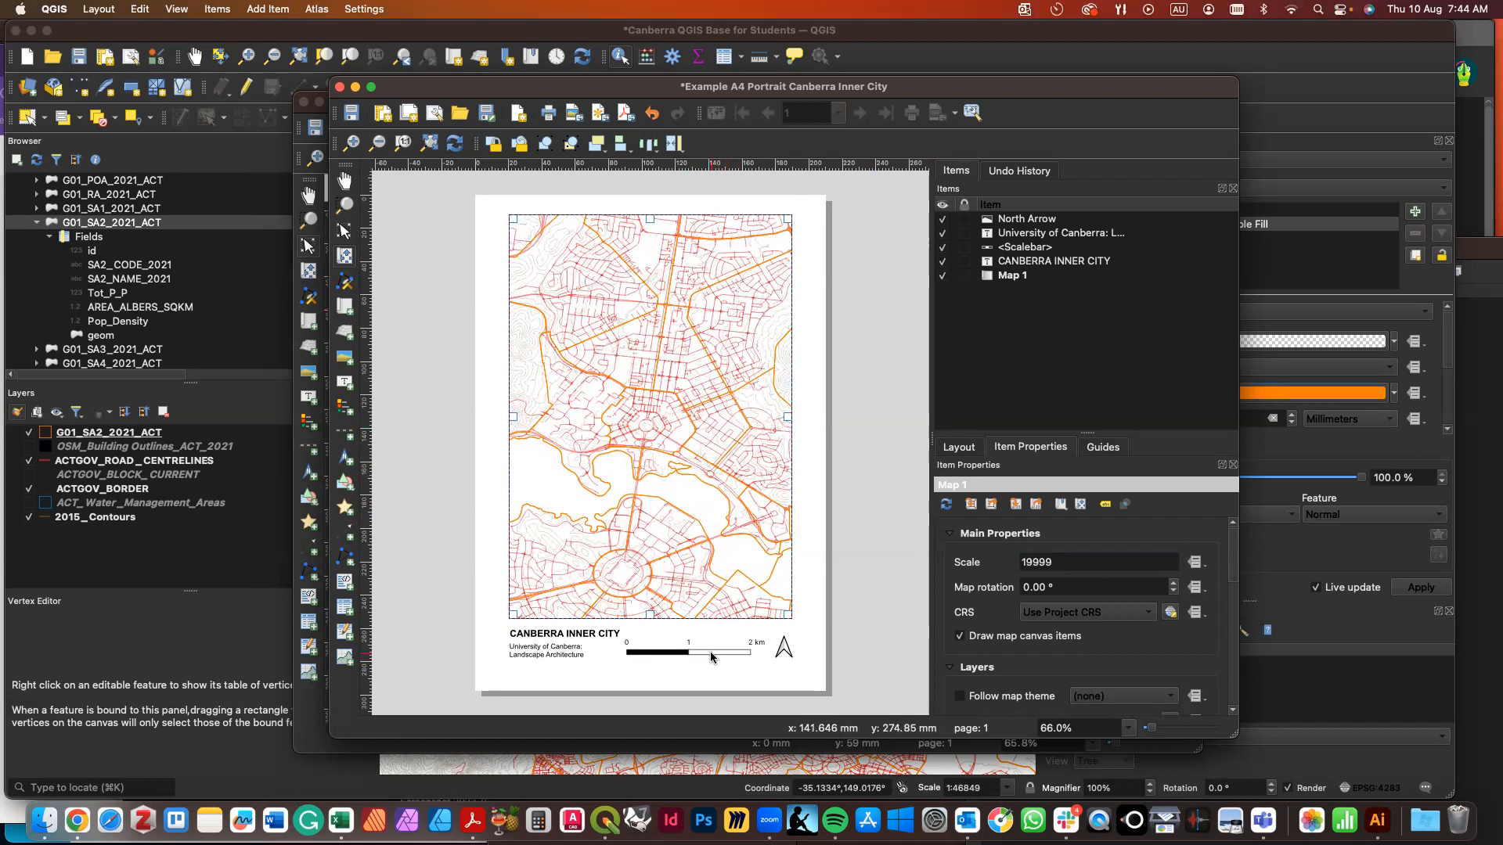
Step: Correct the scale of Map 1 to exactly 20000
click(655, 664)
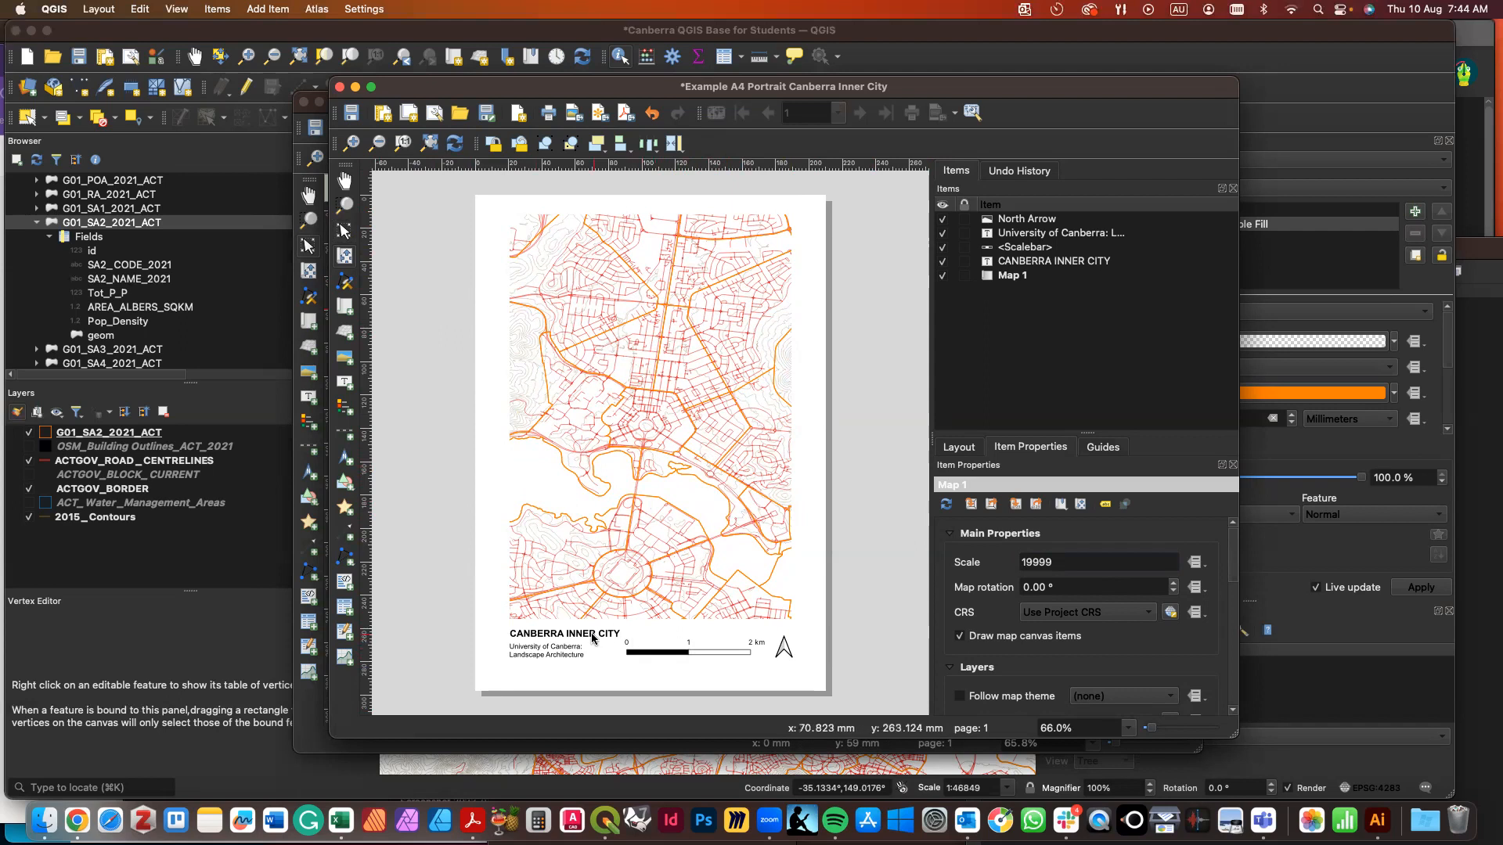
double_click(1060, 562)
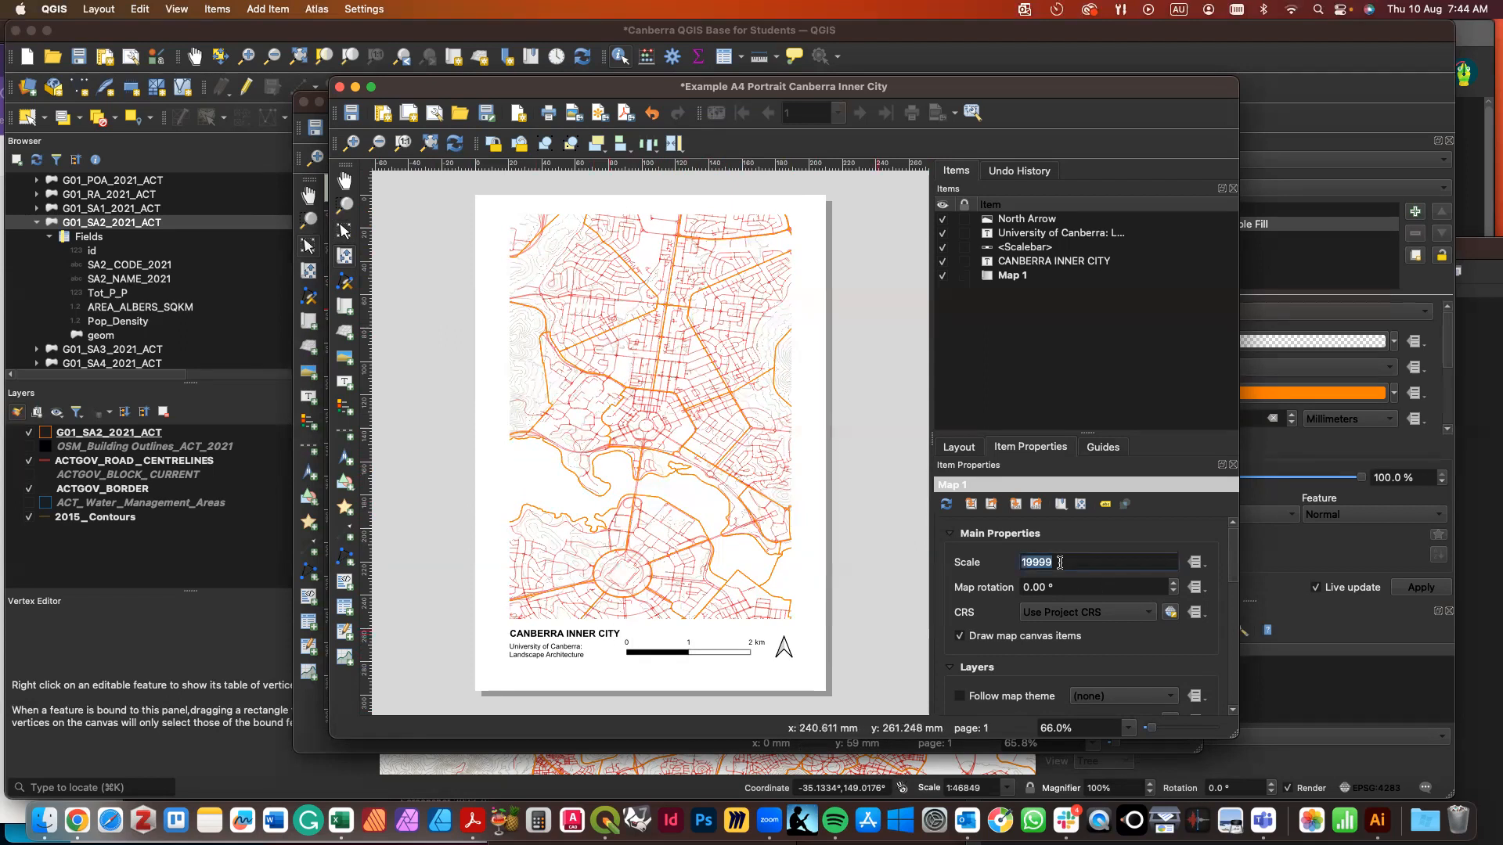
text(20000)
key(Return)
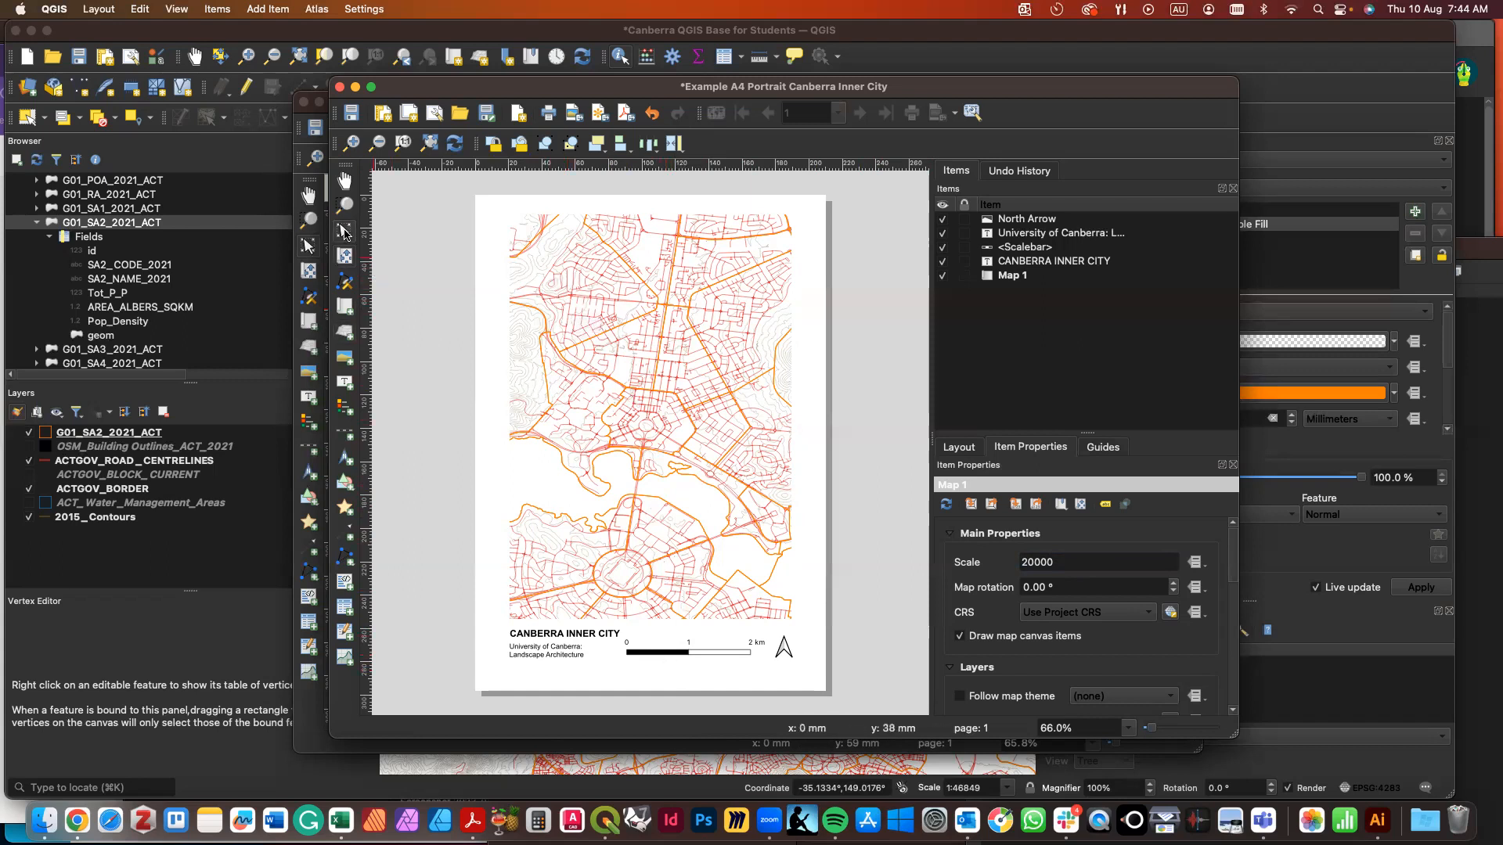
Step: Change the scale bar's units to Meters
click(686, 658)
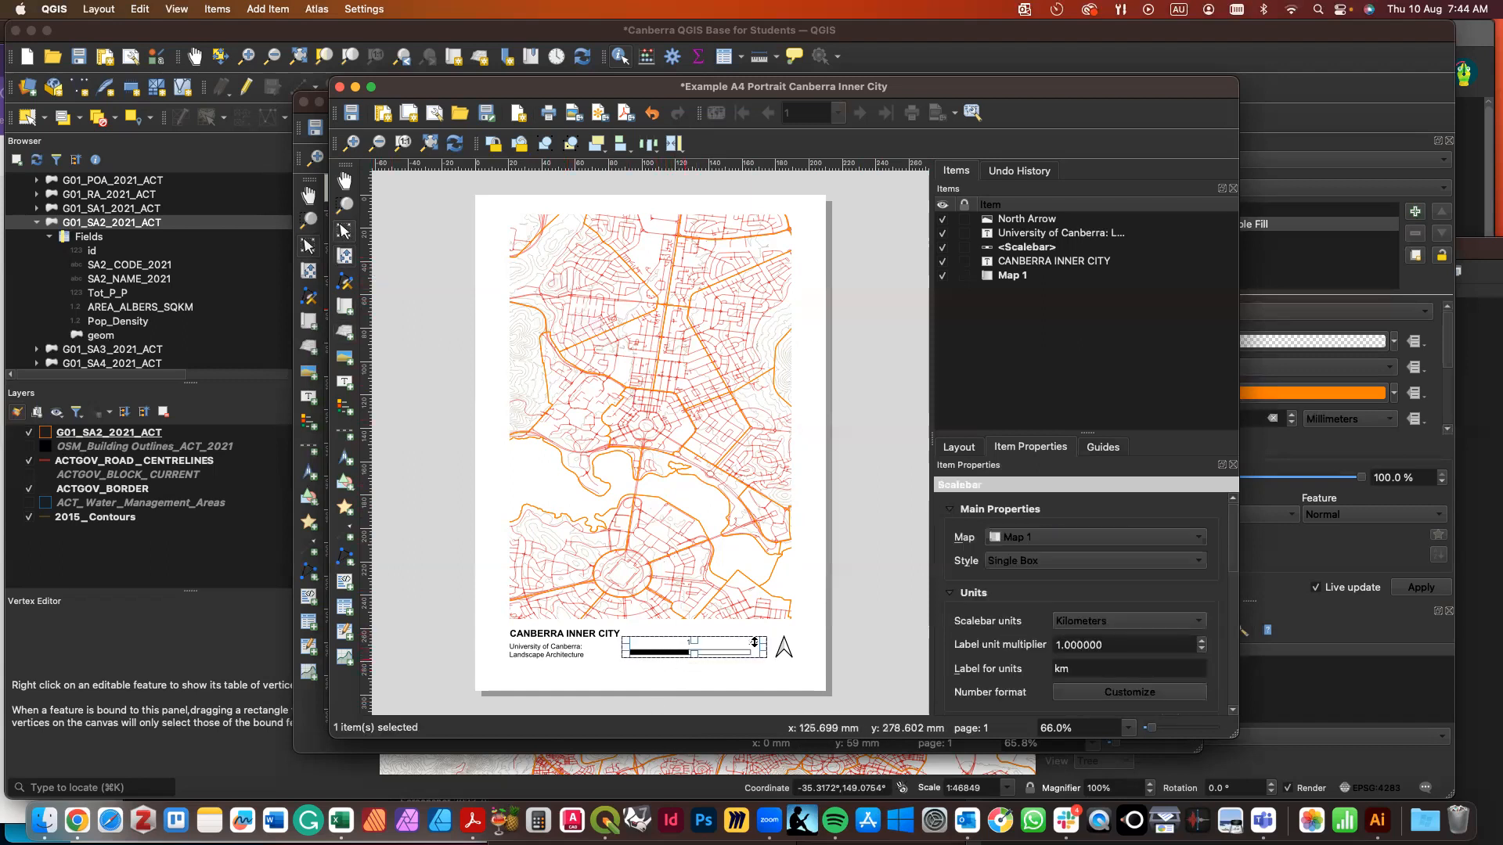
click(1085, 624)
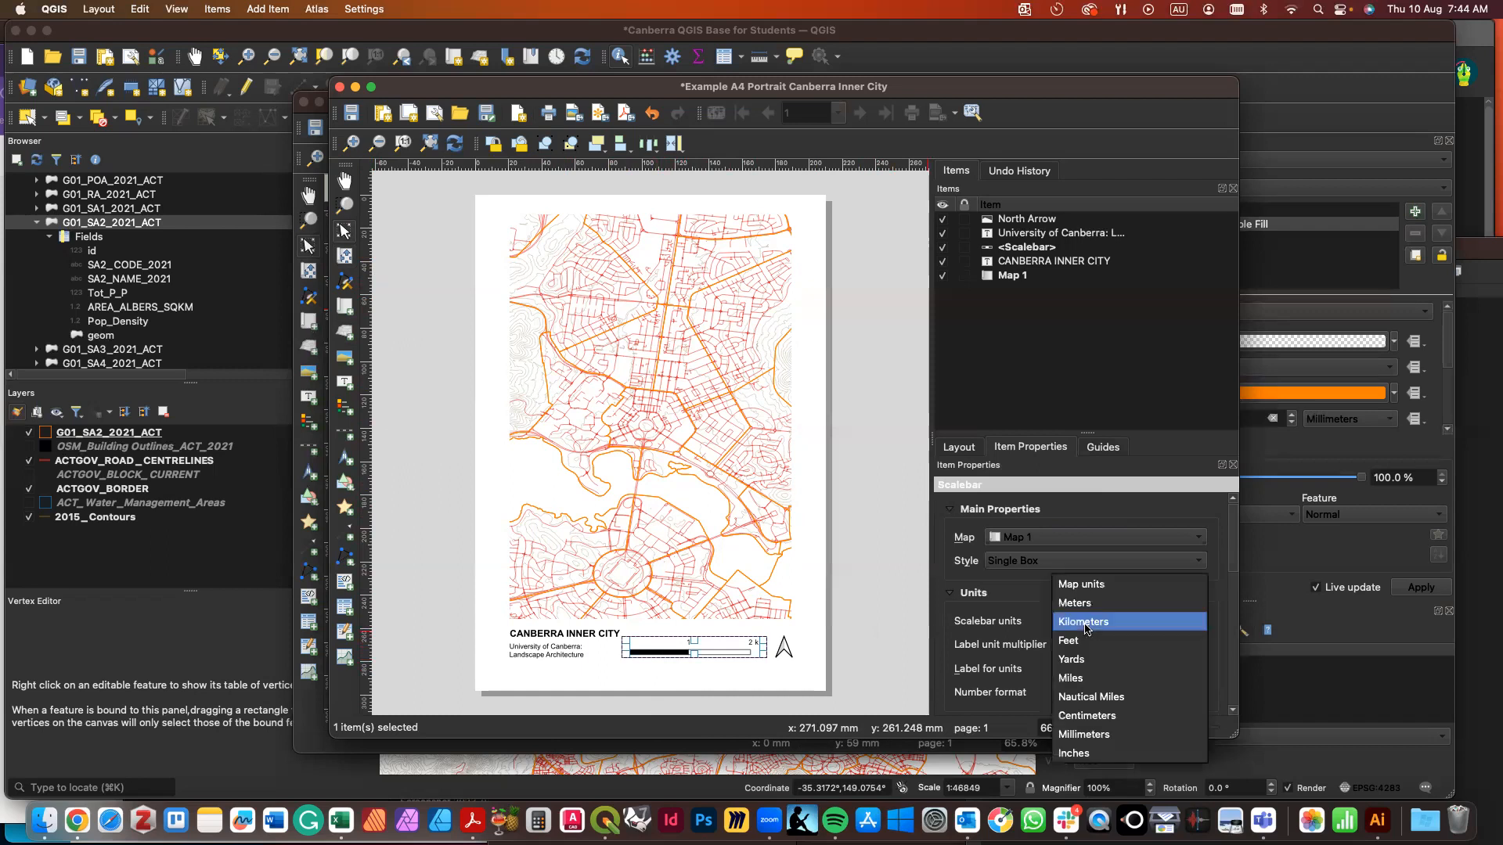
click(1084, 605)
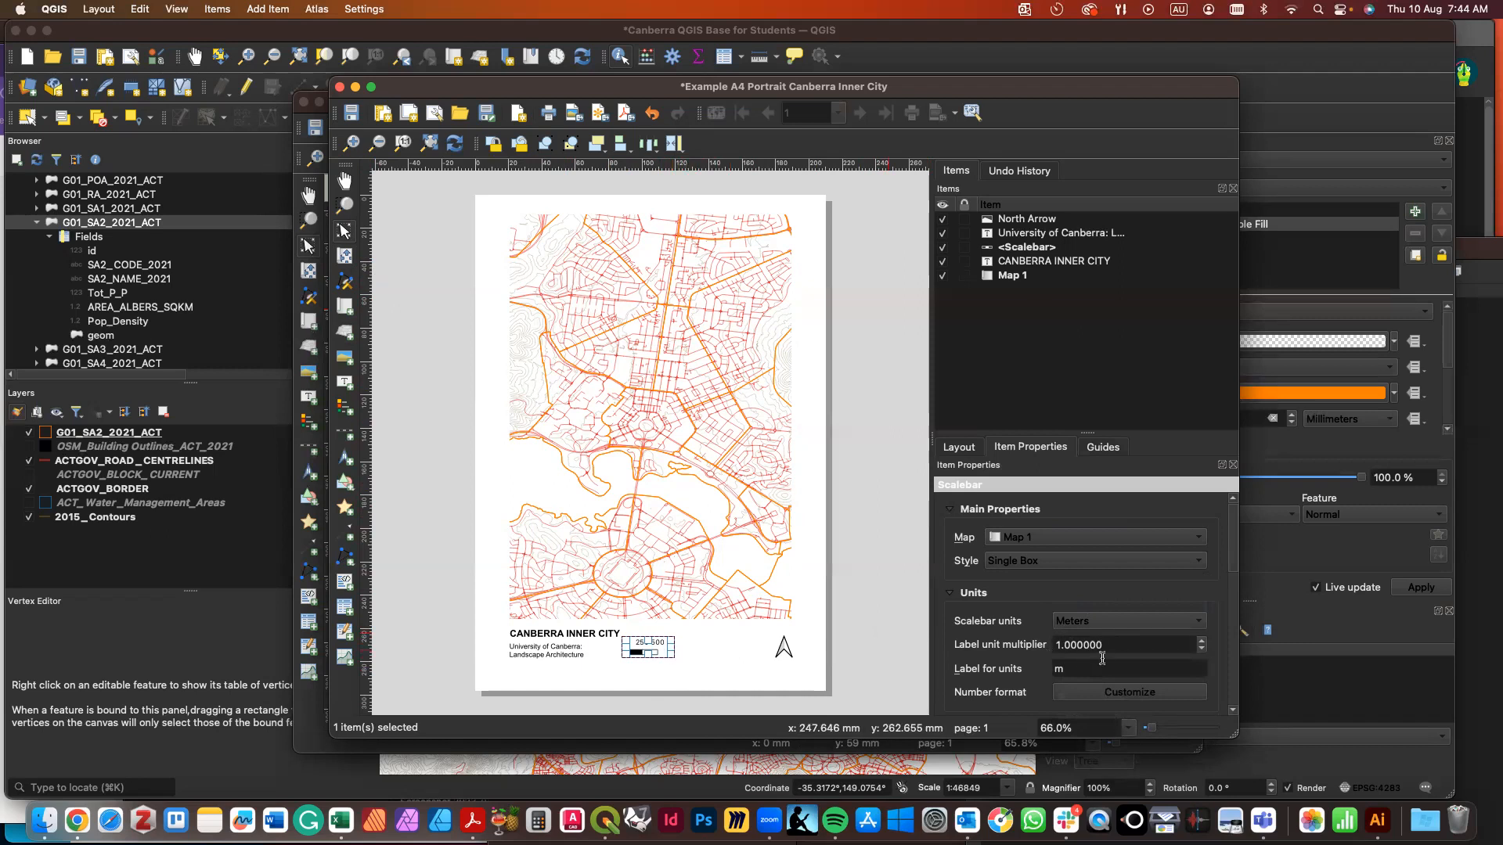
click(667, 654)
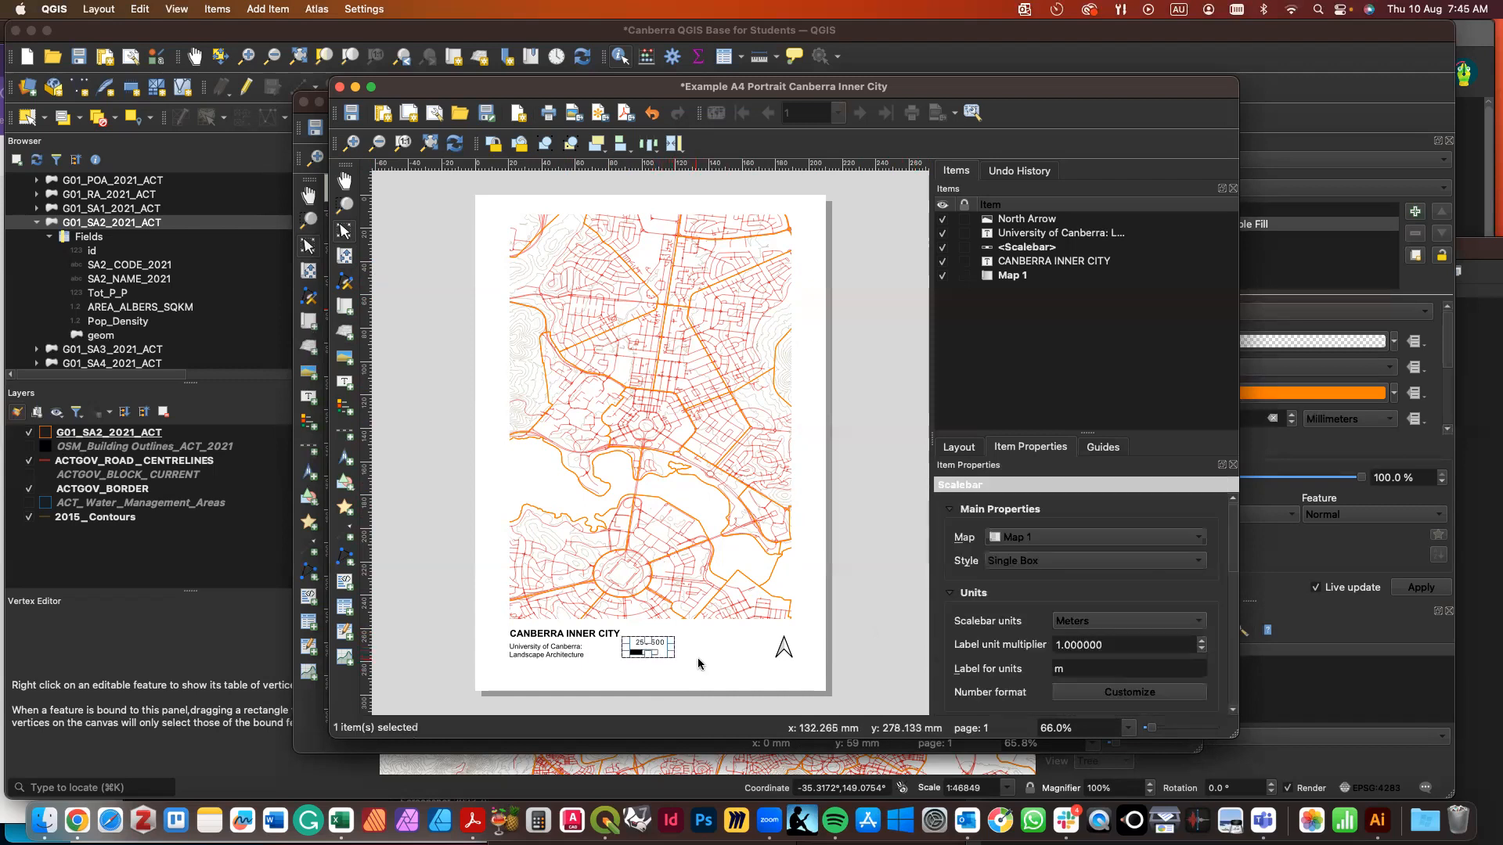
Step: Look through the scale bar's number format and segment settings
scroll(1088, 663, down, 2)
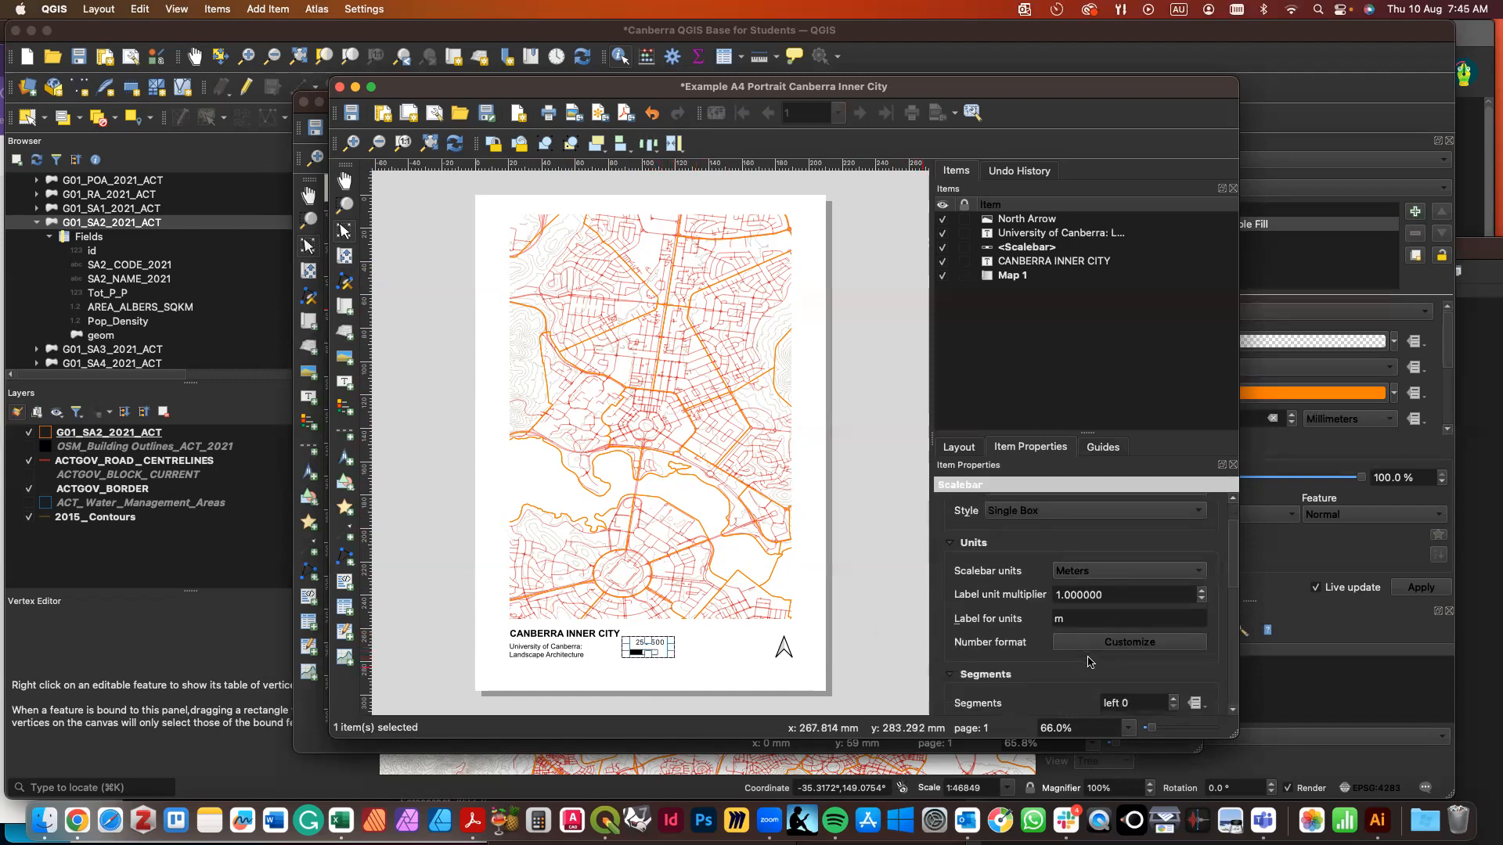
click(1087, 646)
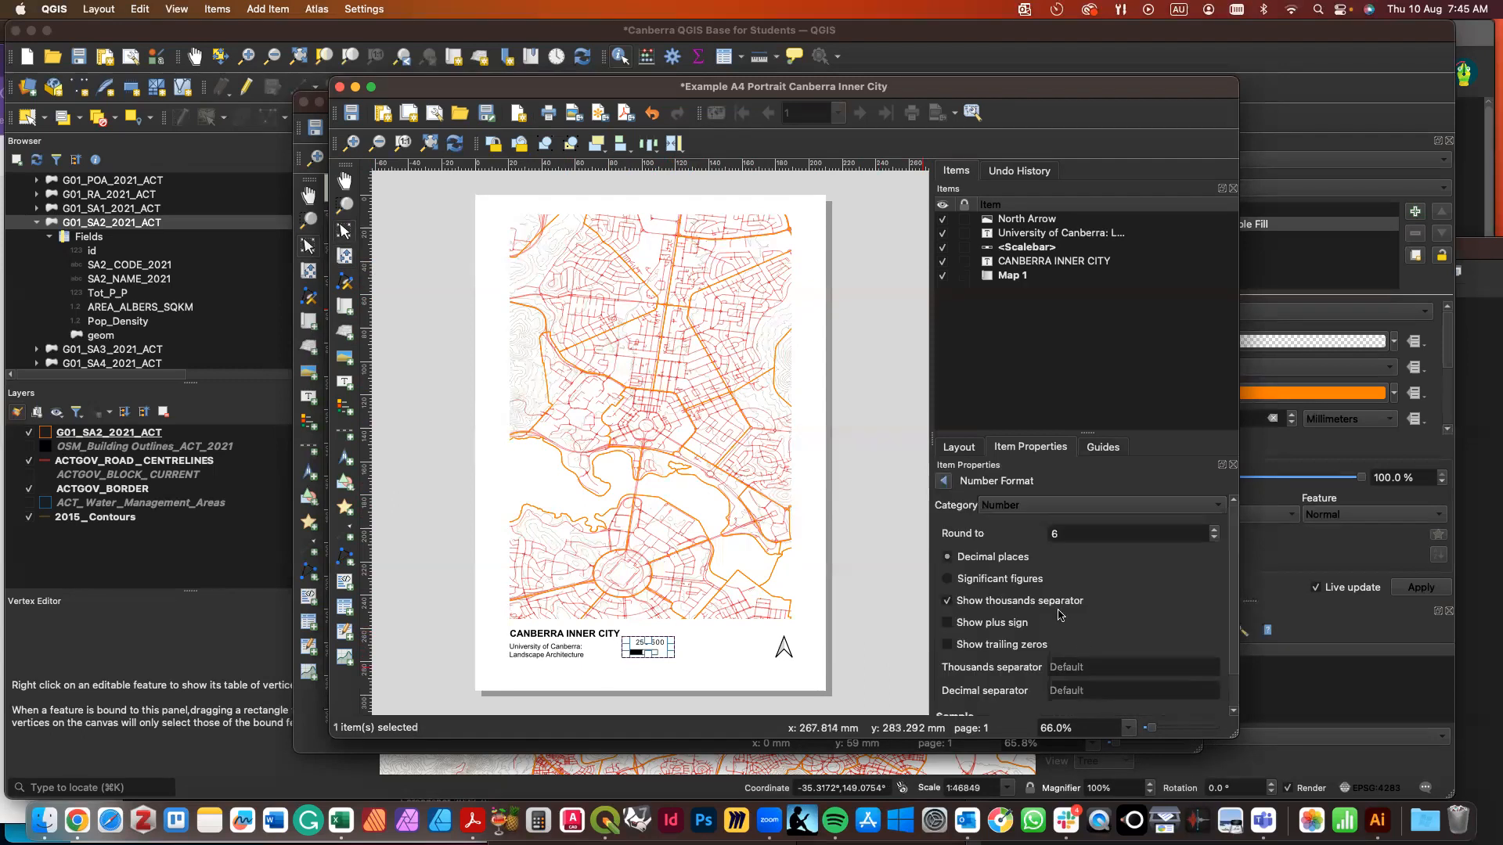
scroll(1058, 607, up, 2)
click(945, 481)
scroll(1080, 615, down, 7)
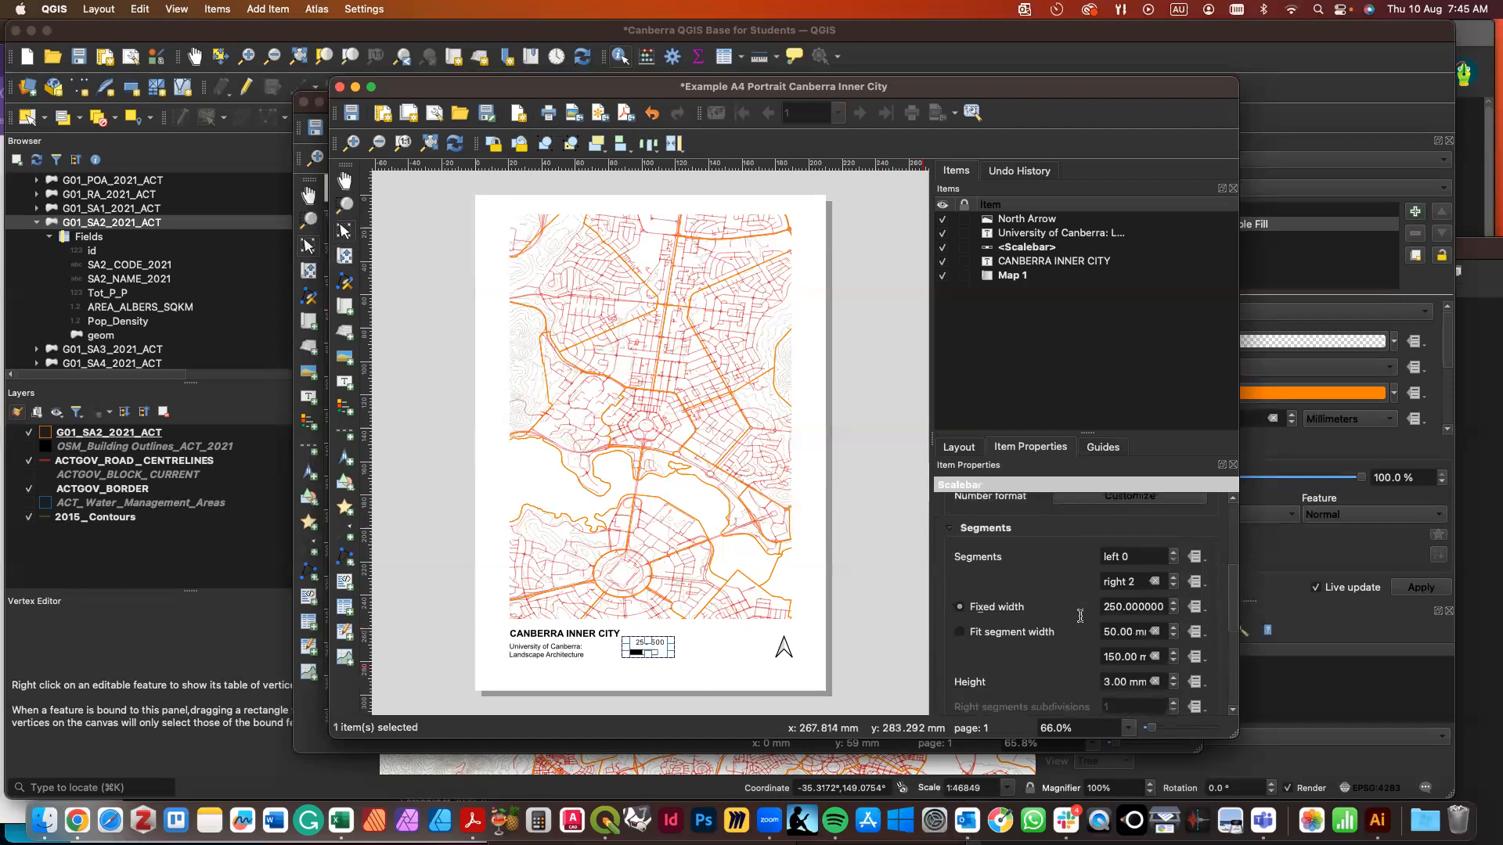
click(651, 662)
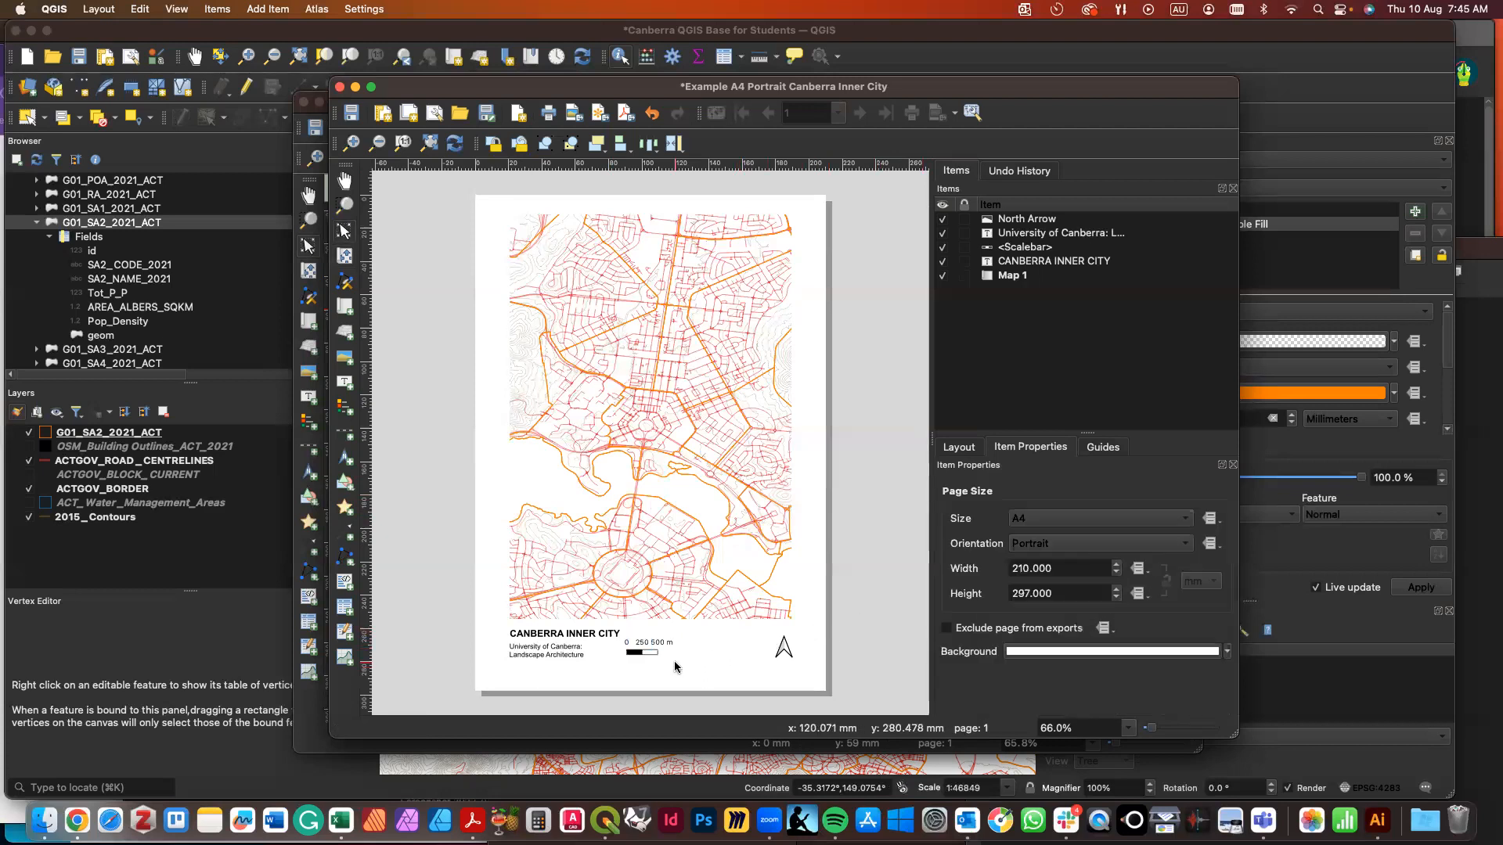
Step: Paste a copy of the "University of Canberra: Landscape Architecture" label just below the scale bar
click(649, 659)
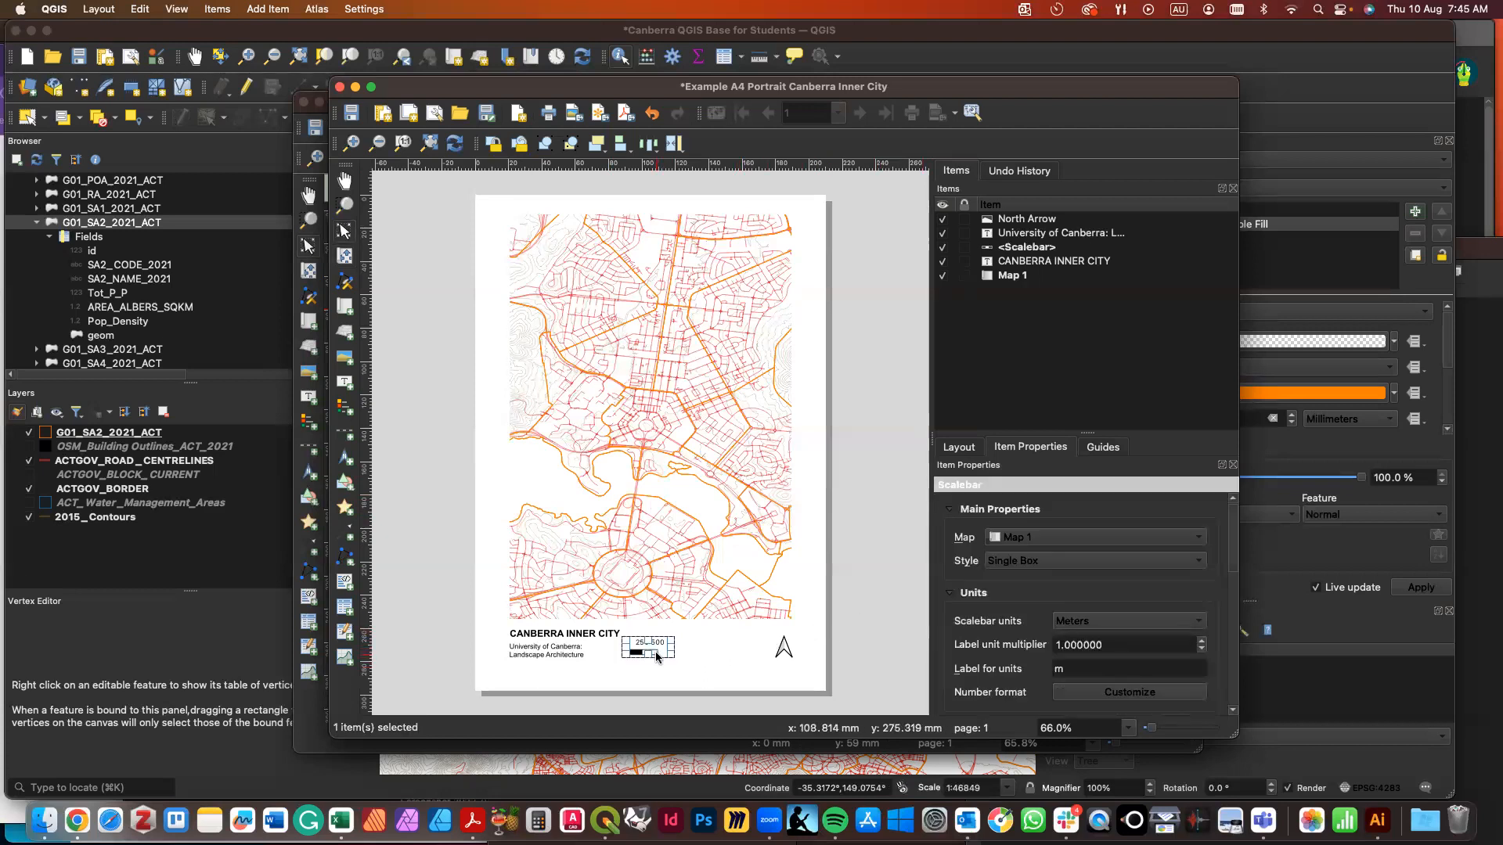
click(584, 678)
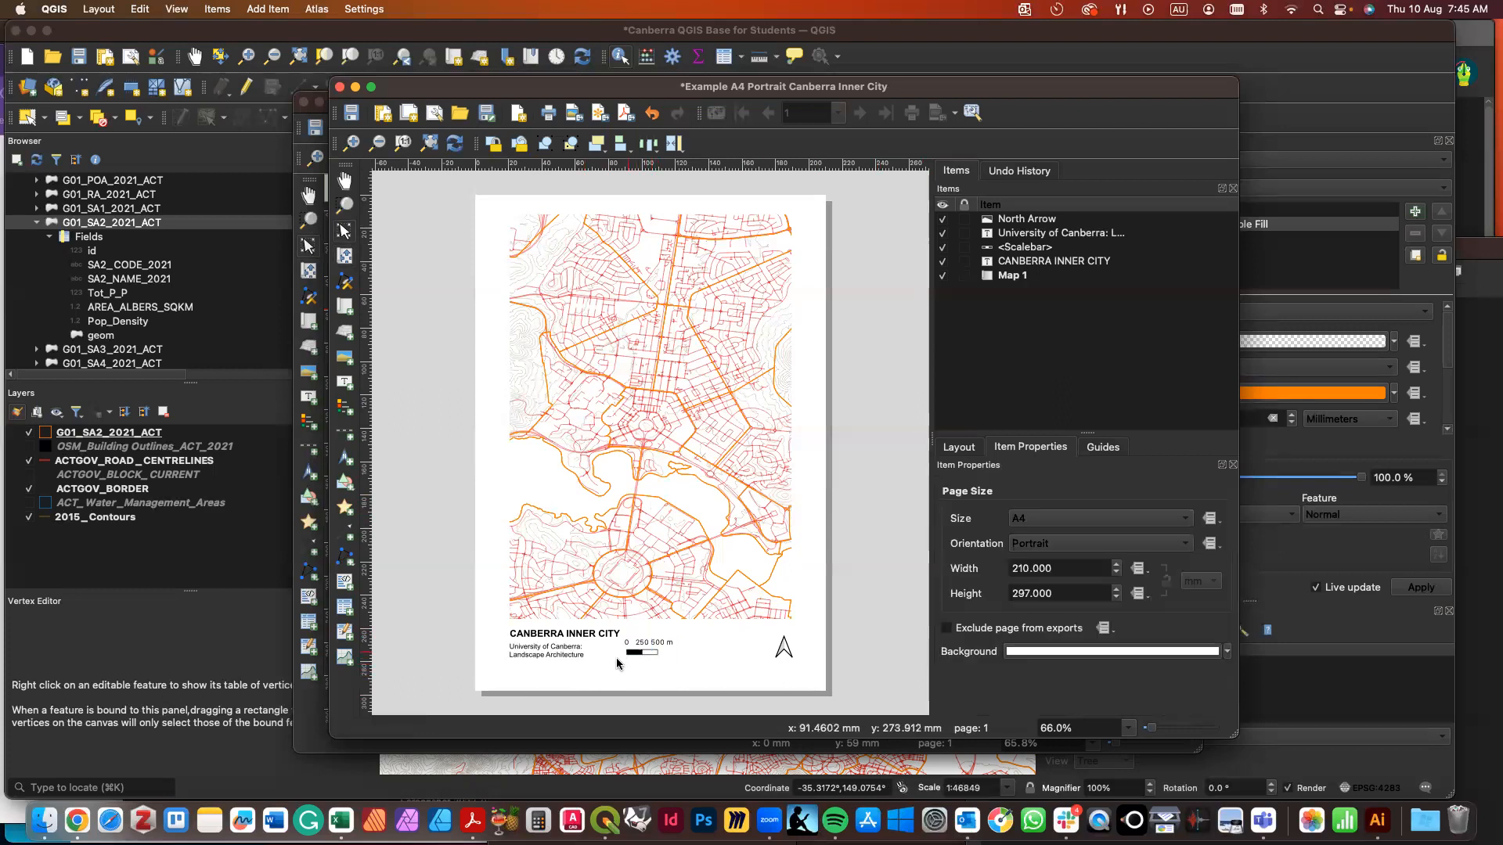
click(556, 654)
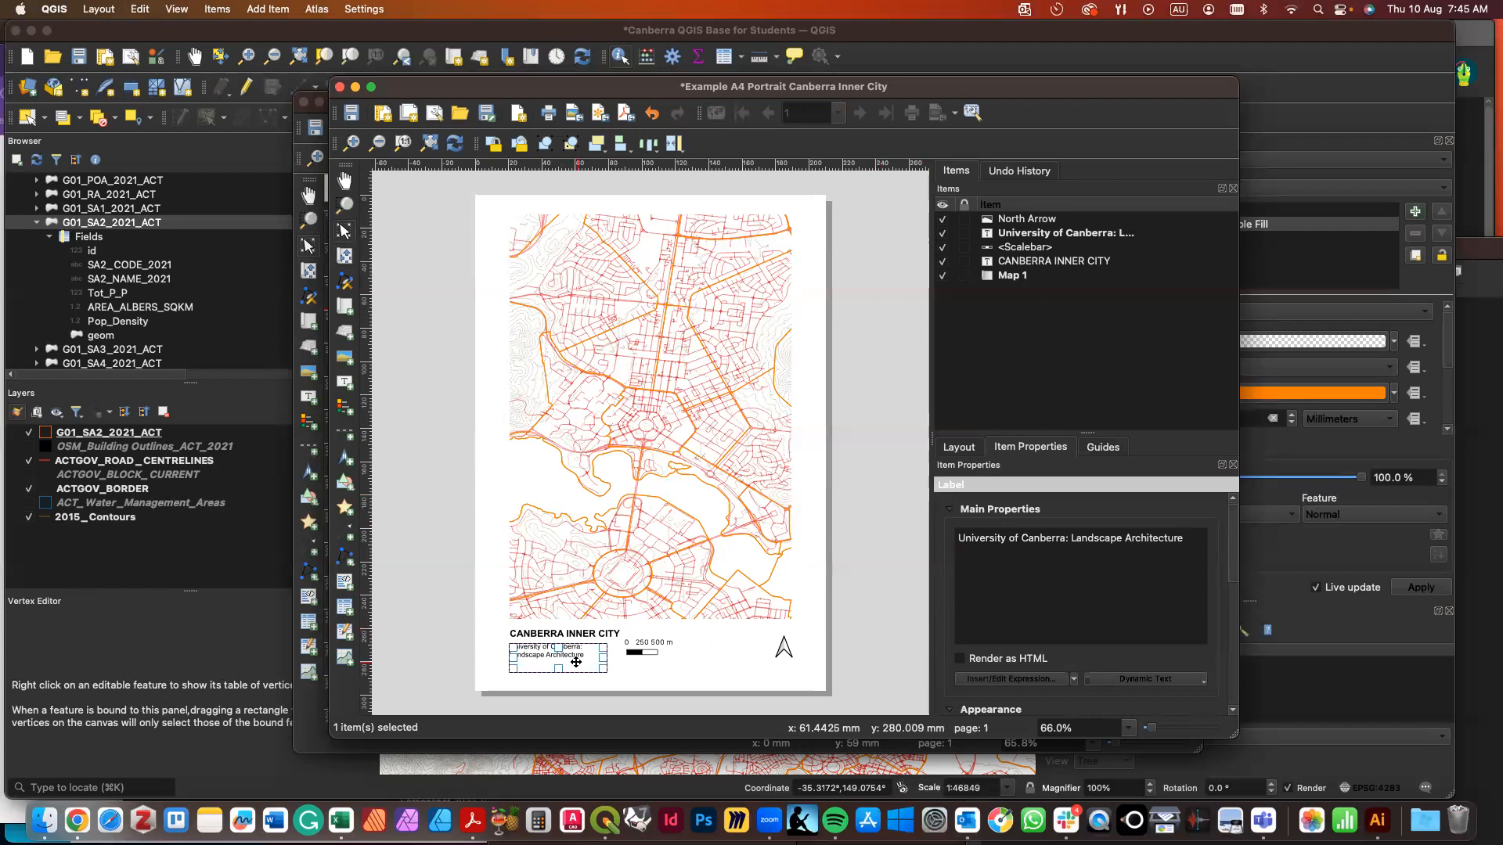
key(super+v)
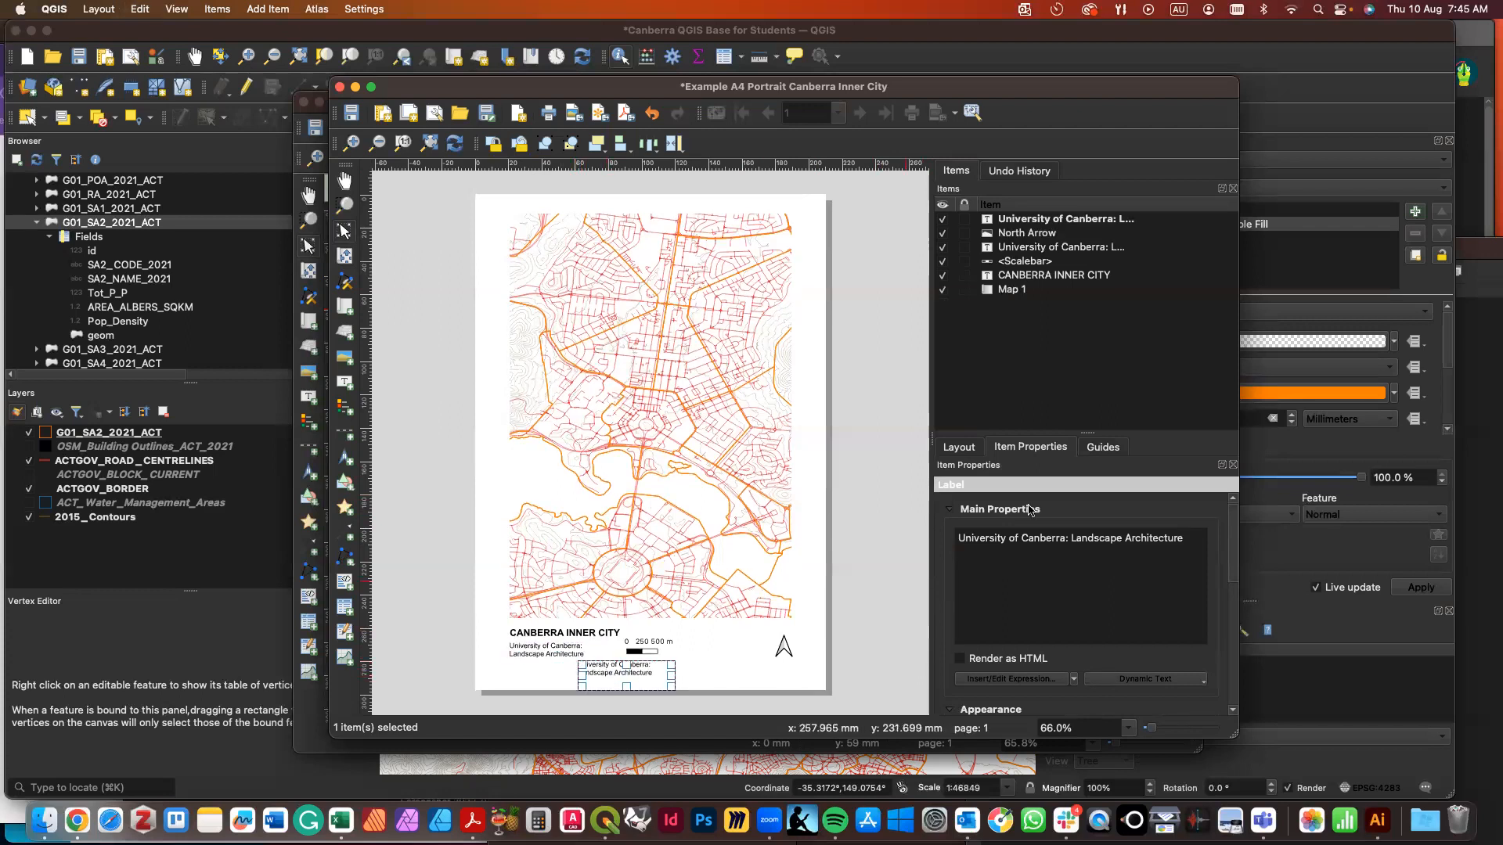
Step: Replace the copied label's text with "Scale 1:20,000"
triple_click(997, 538)
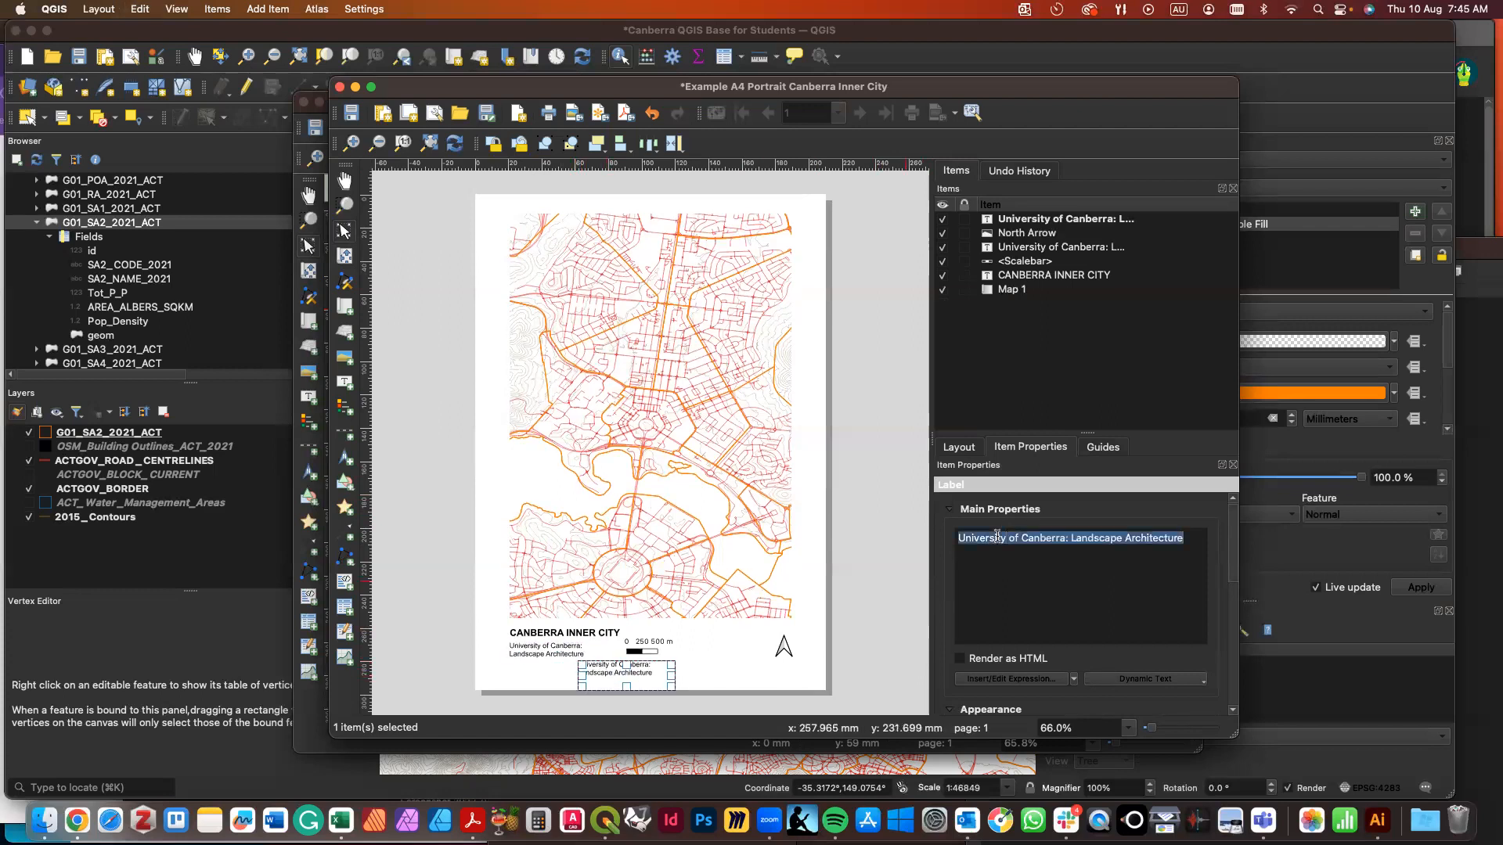
text(Scale 1:2000)
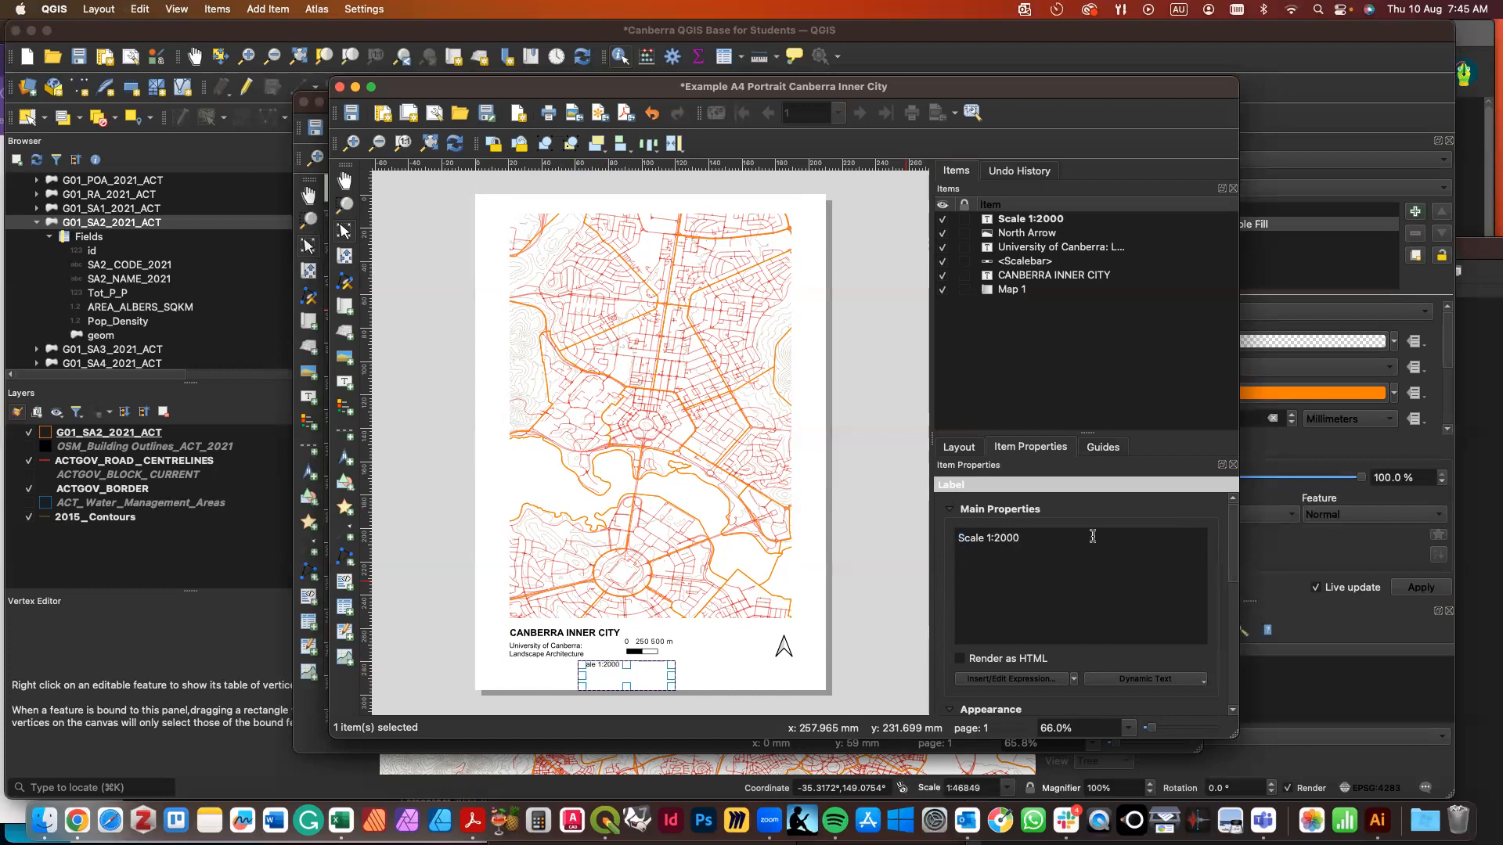
key(BackSpace)
key(BackSpace)
text(,000)
click(848, 614)
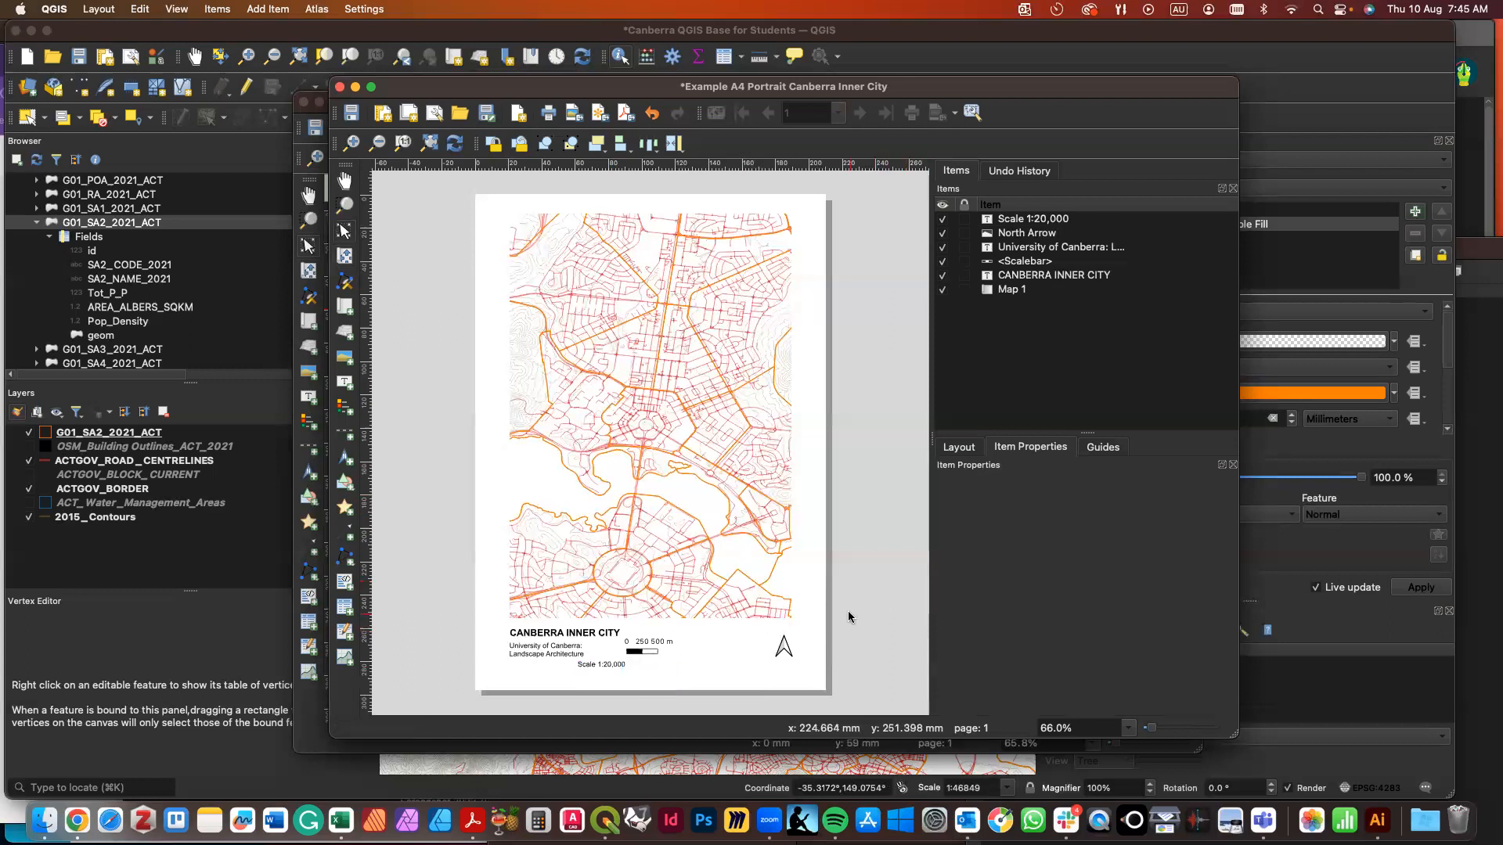
Step: Move the "Scale 1:20,000" label into the gap between the scale bar and the north arrow
click(612, 666)
drag(625, 665, 695, 651)
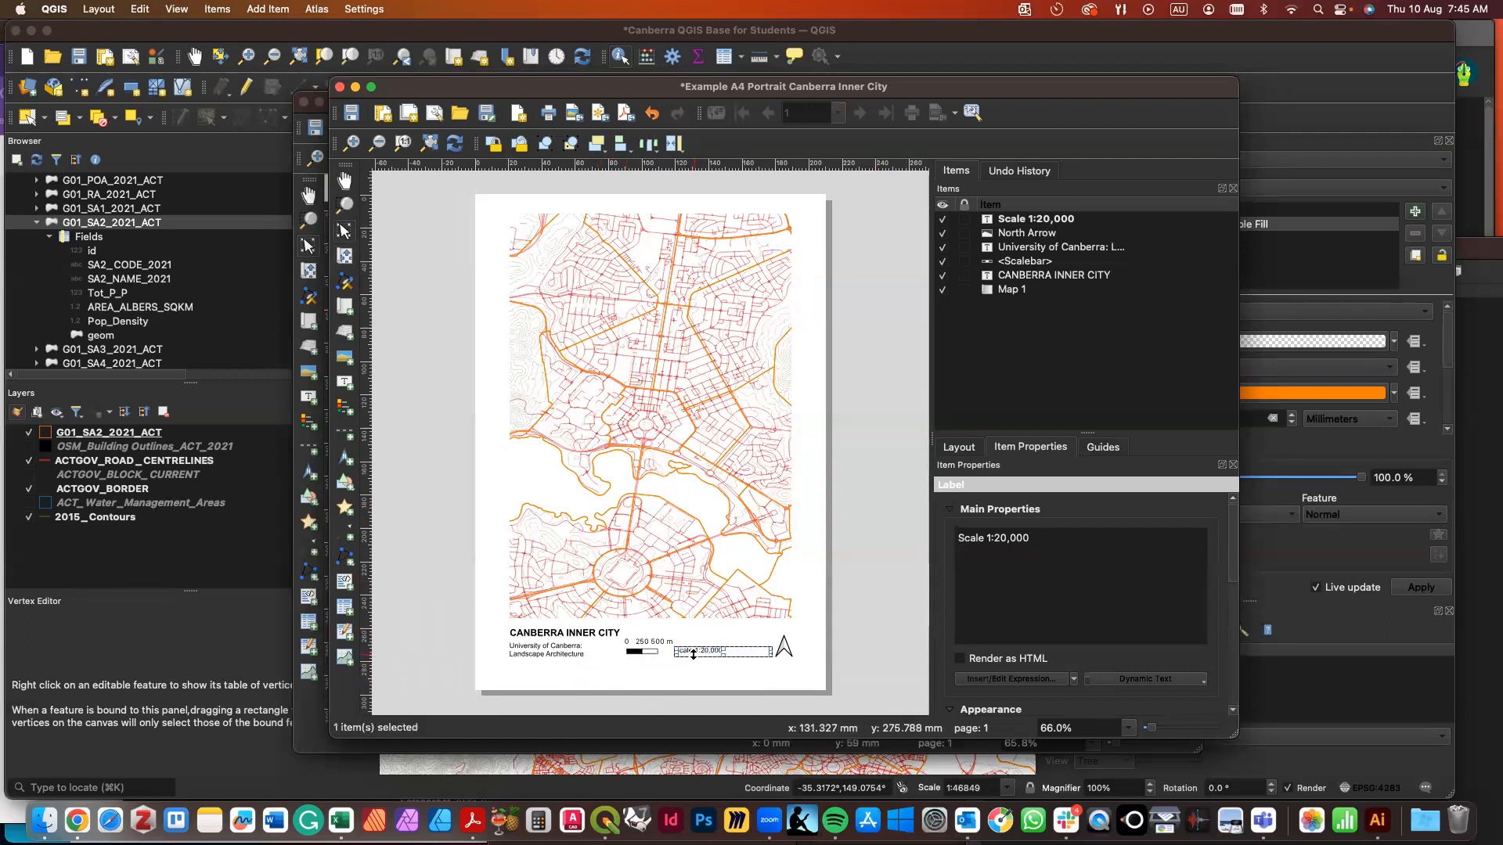
click(706, 687)
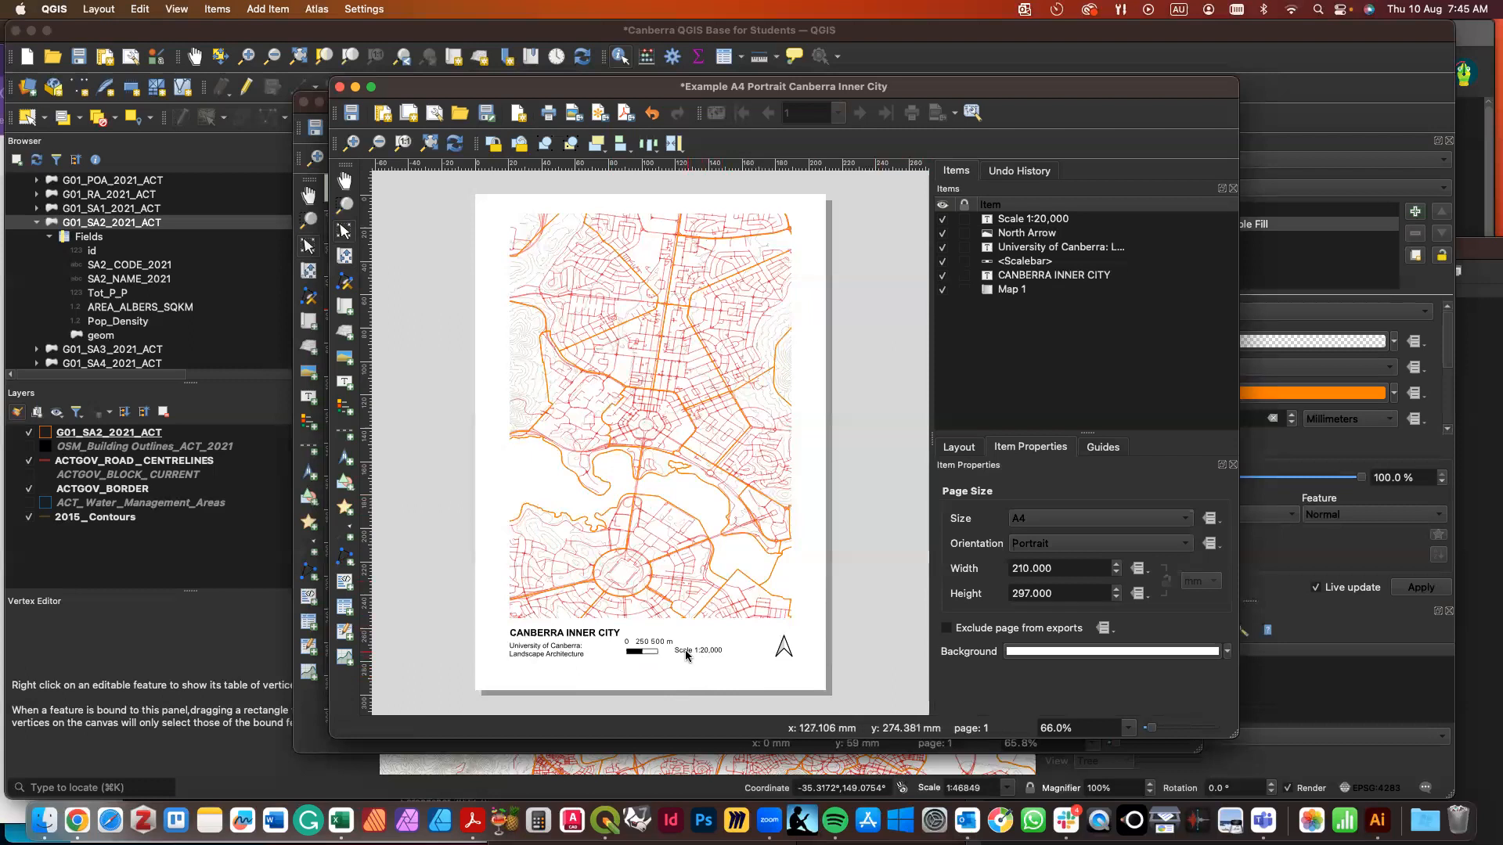
click(692, 652)
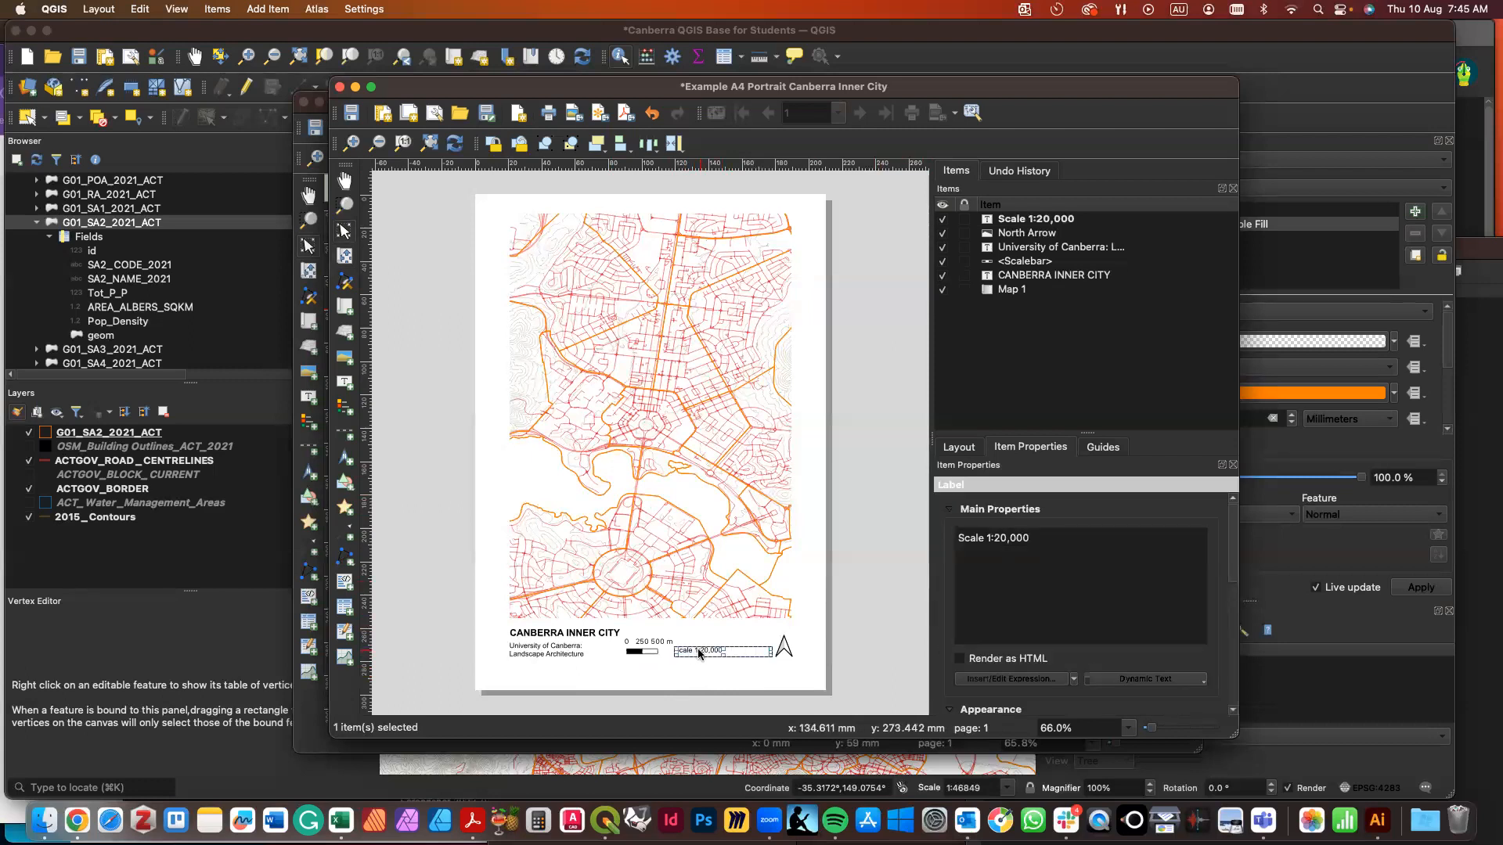
click(634, 666)
key(super+z)
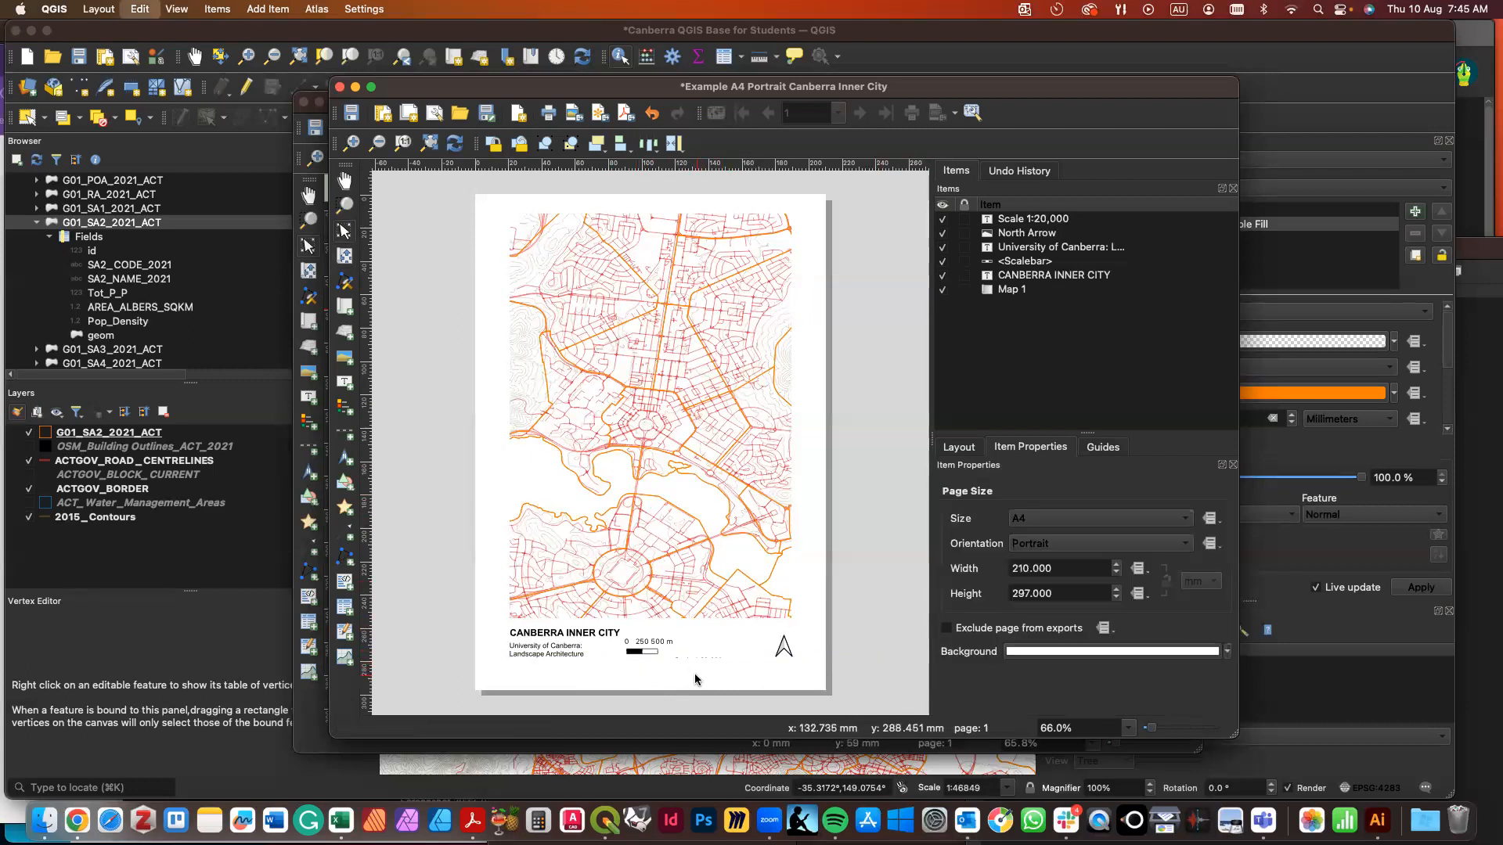
click(726, 669)
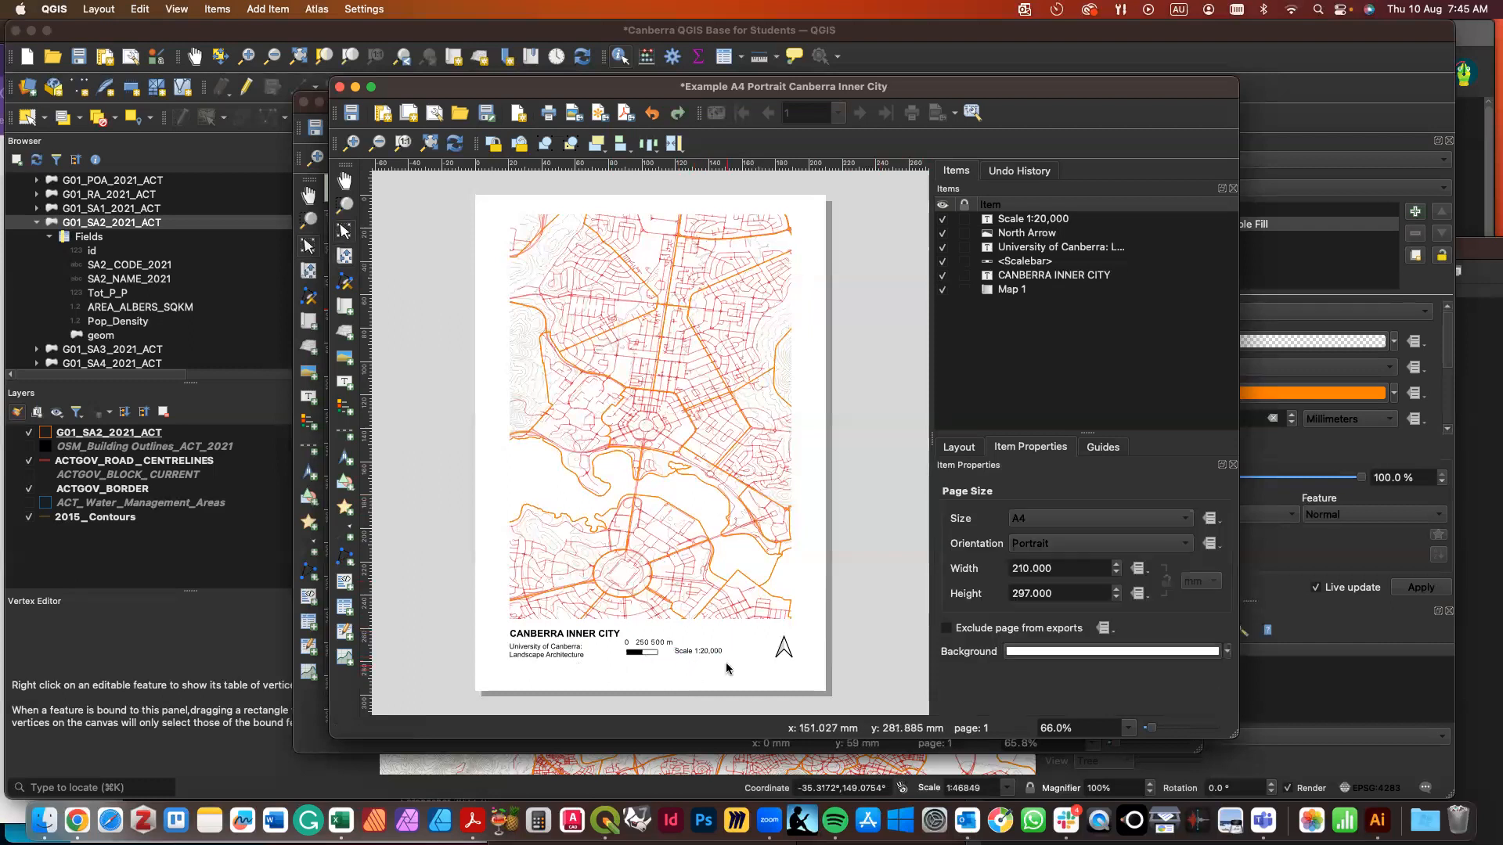
Step: Move the scale bar horizontally until it sits just beside the north arrow
click(653, 653)
drag(639, 648, 726, 648)
click(662, 659)
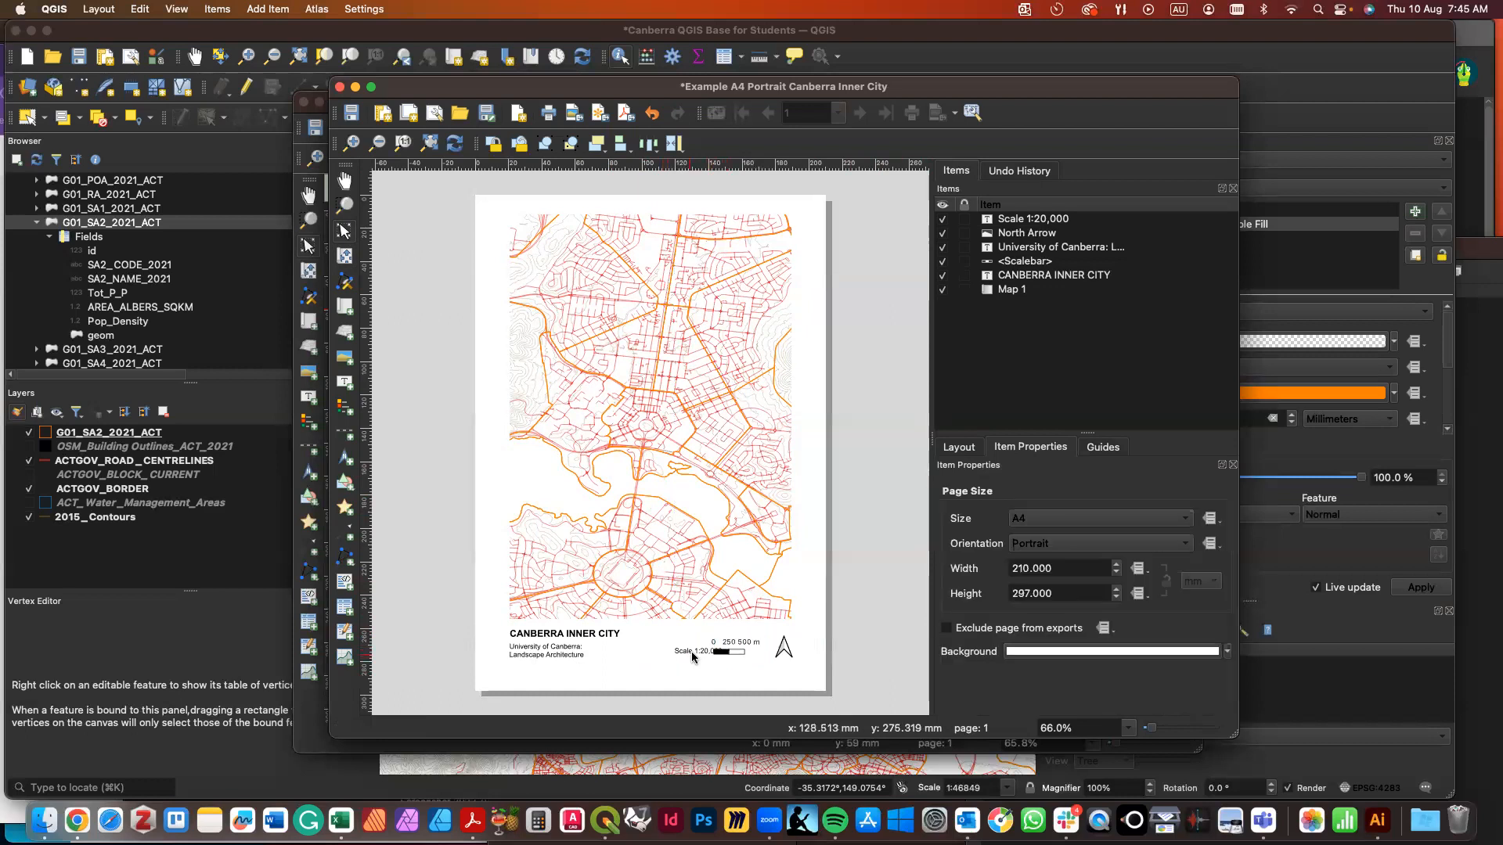
Step: Shift the "Scale 1:20,000" label clear of the scale bar, between it and the university label, and fine-tune its position
click(689, 654)
mouse_move(695, 652)
mouse_down()
mouse_move(668, 645)
mouse_move(694, 645)
mouse_move(680, 650)
mouse_up()
click(754, 670)
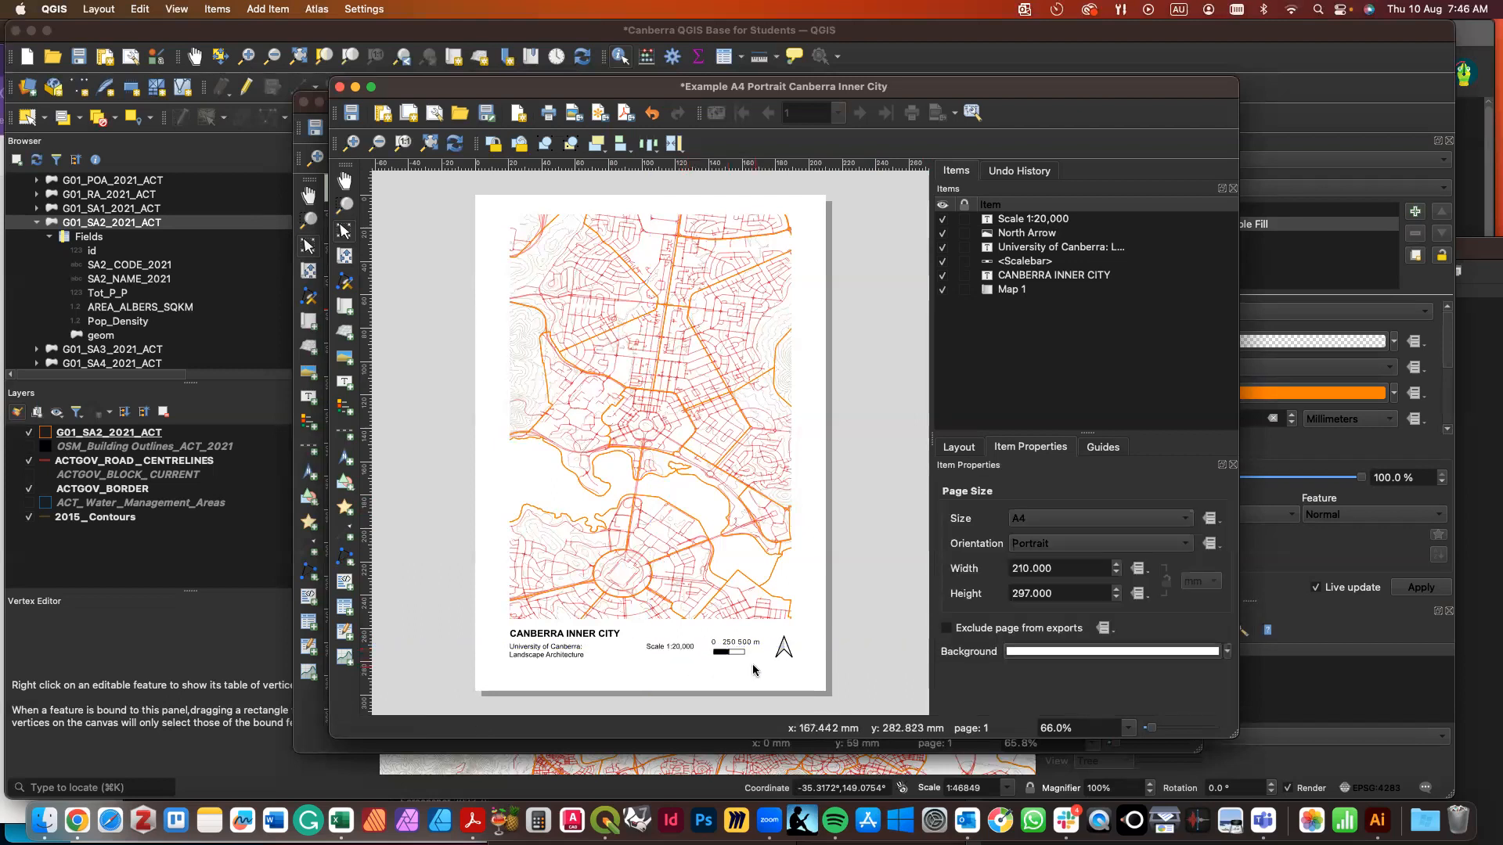
click(685, 646)
drag(682, 647, 684, 649)
click(701, 679)
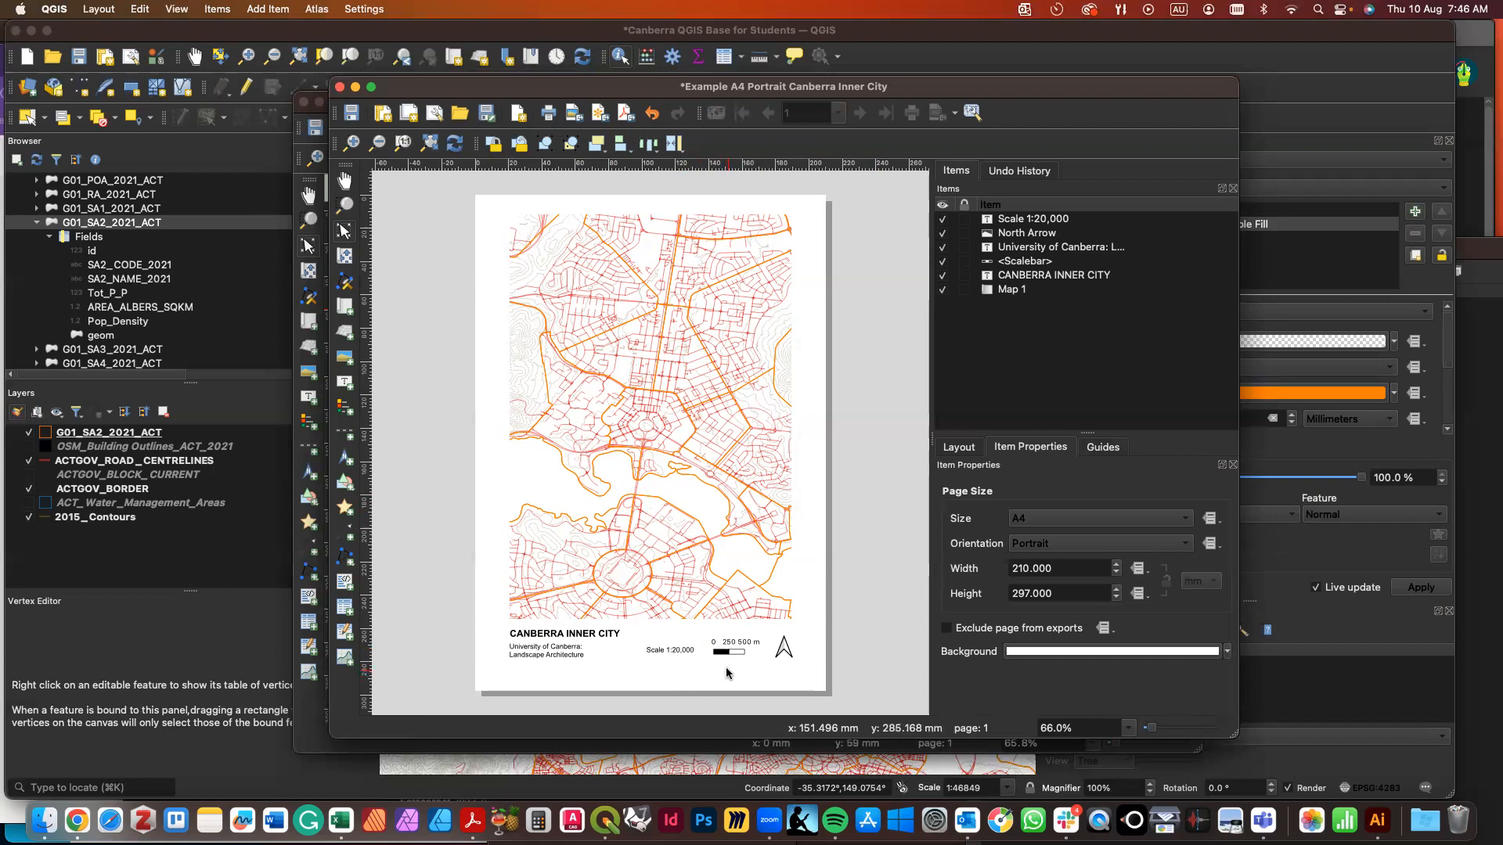
Step: Start exporting the layout as SVG and dismiss the notice about SVG export problems
click(845, 632)
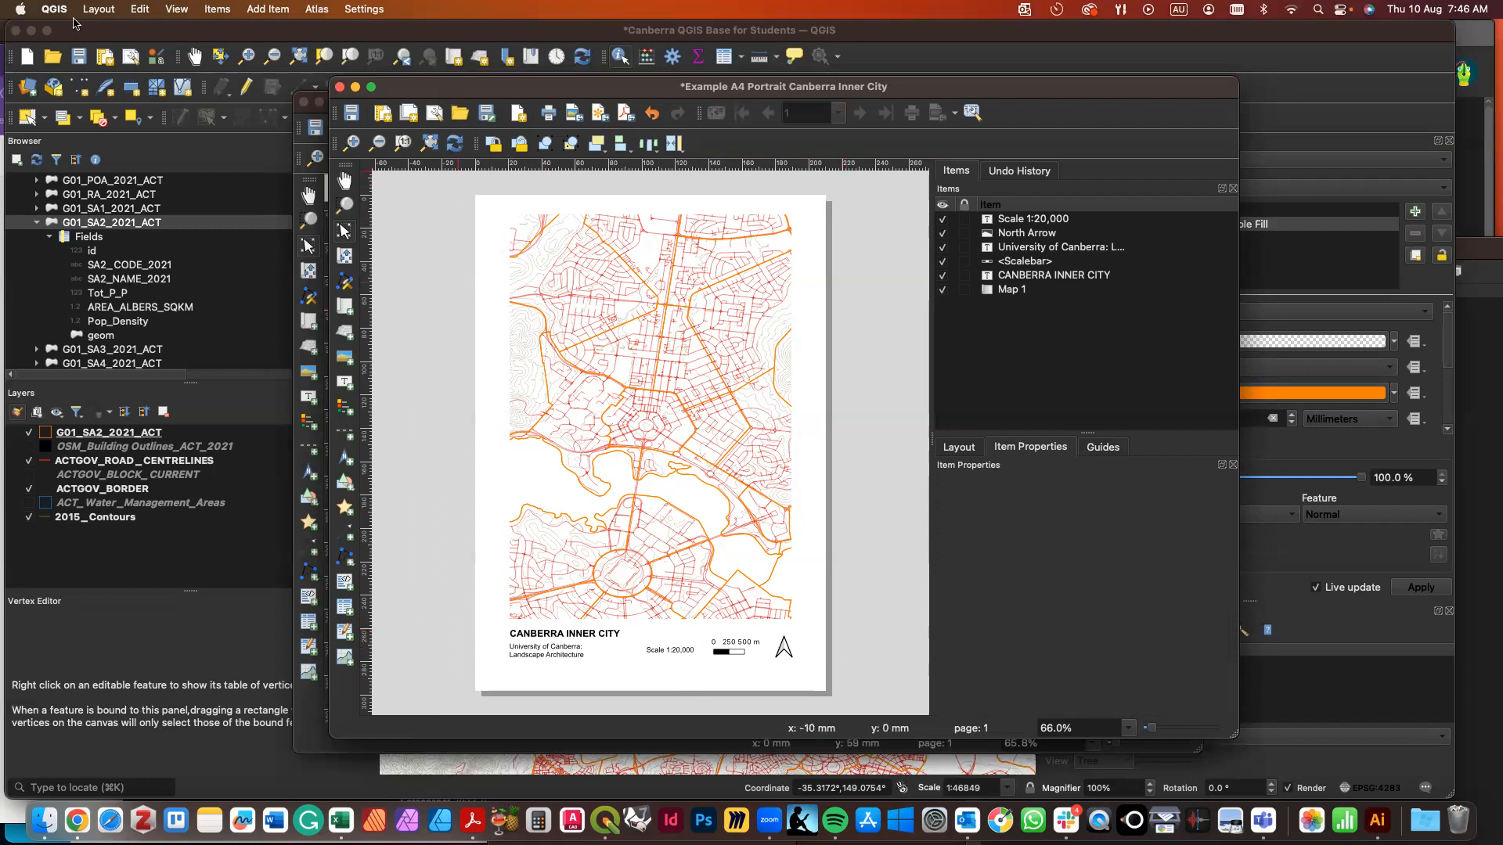
click(98, 9)
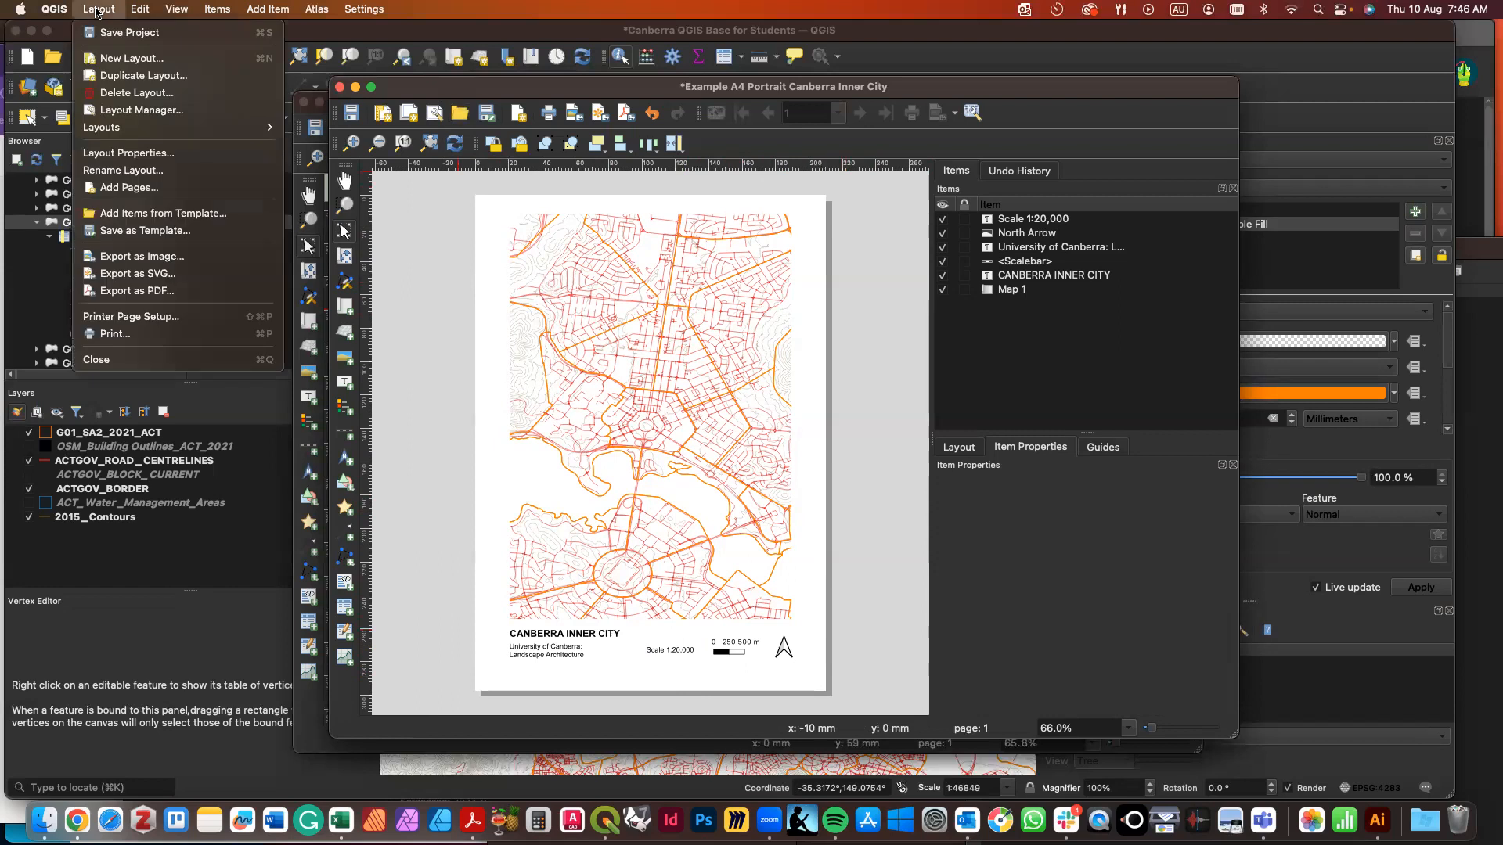
click(155, 275)
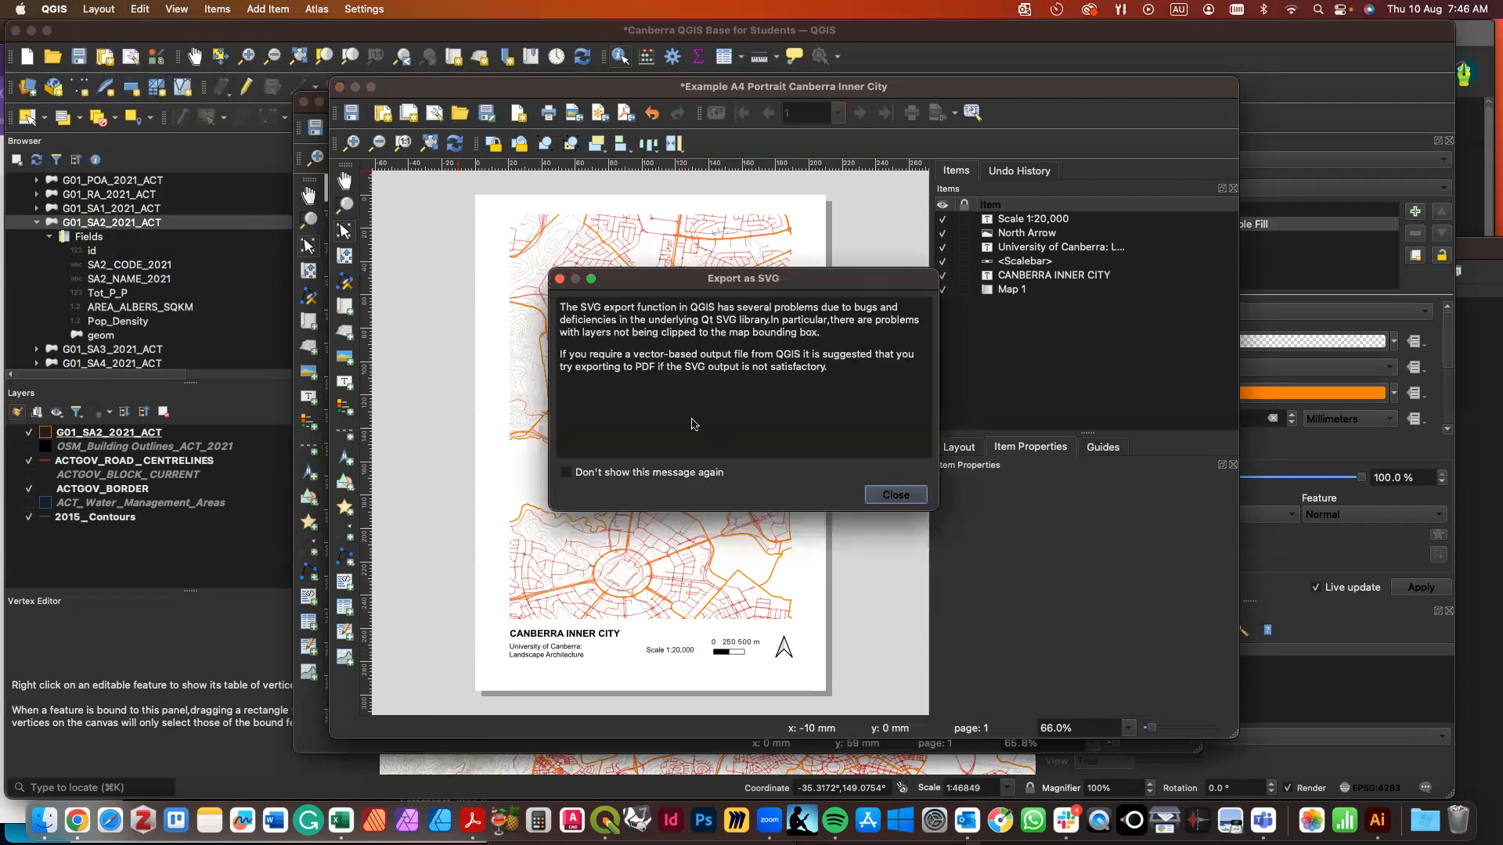
click(909, 498)
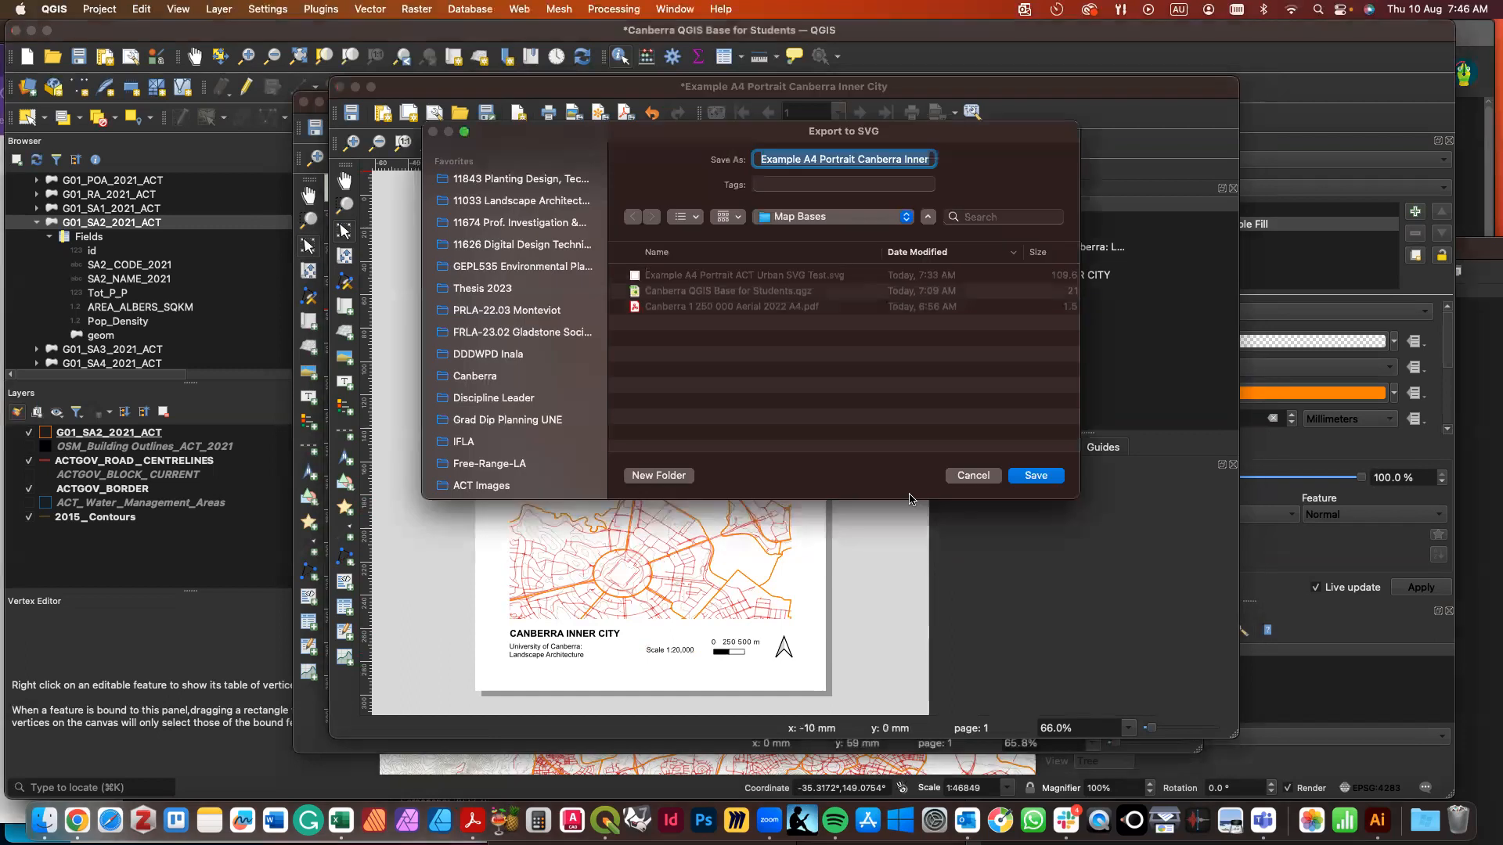
Step: Name the SVG file "Canberra 1 20,000 A4", adapting the existing aerial PDF's name, and save it in Map Bases
click(755, 308)
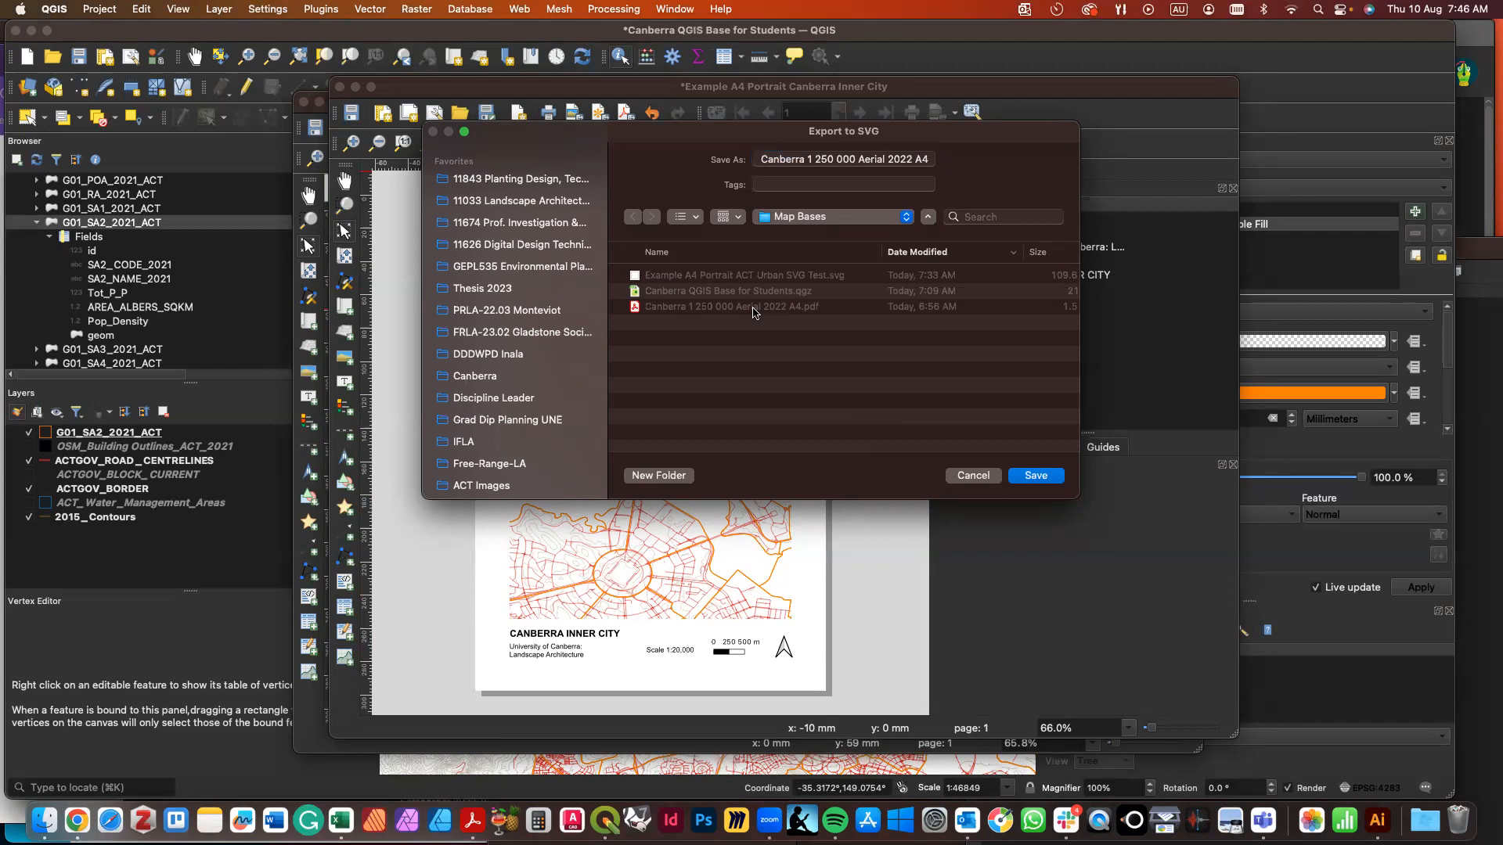
click(833, 160)
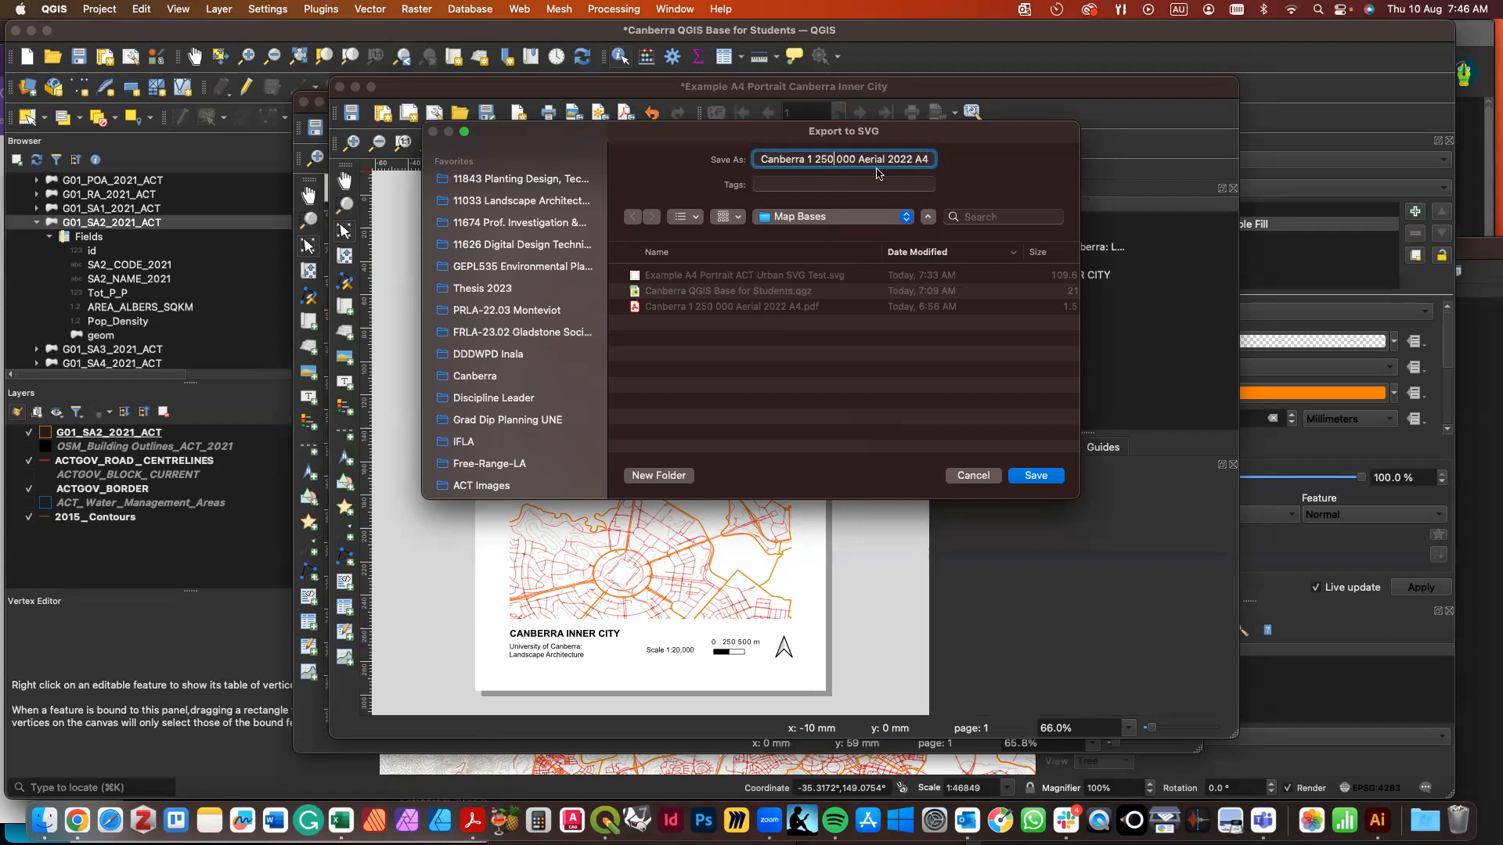
key(BackSpace)
key(BackSpace)
text(0,)
key(Delete)
drag(862, 164, 899, 164)
key(BackSpace)
key(BackSpace)
click(1036, 476)
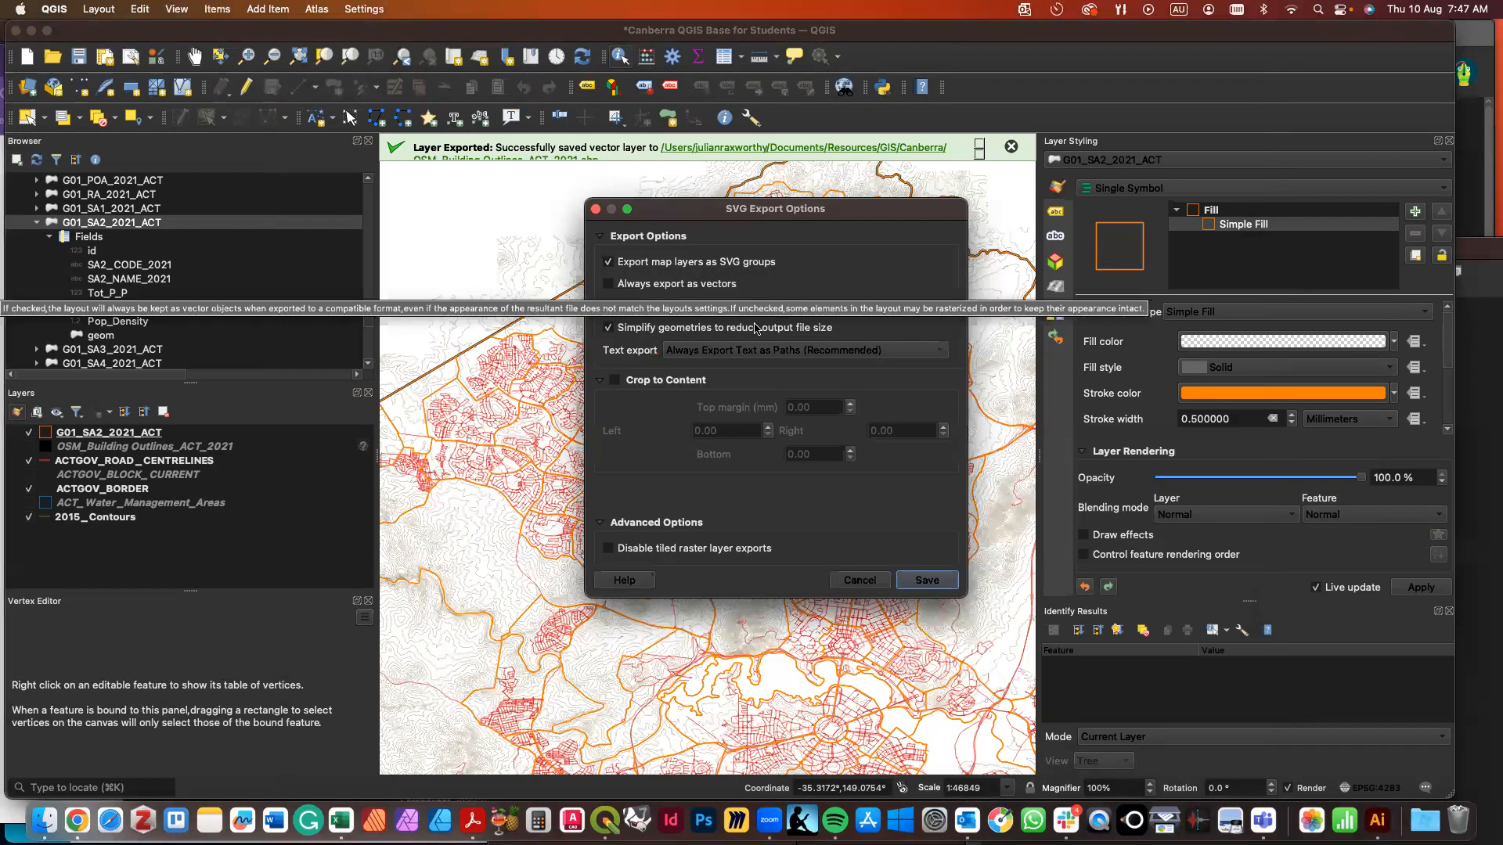
Step: Turn on Always export as vectors, leave Crop to Content off, and complete the SVG export
click(618, 285)
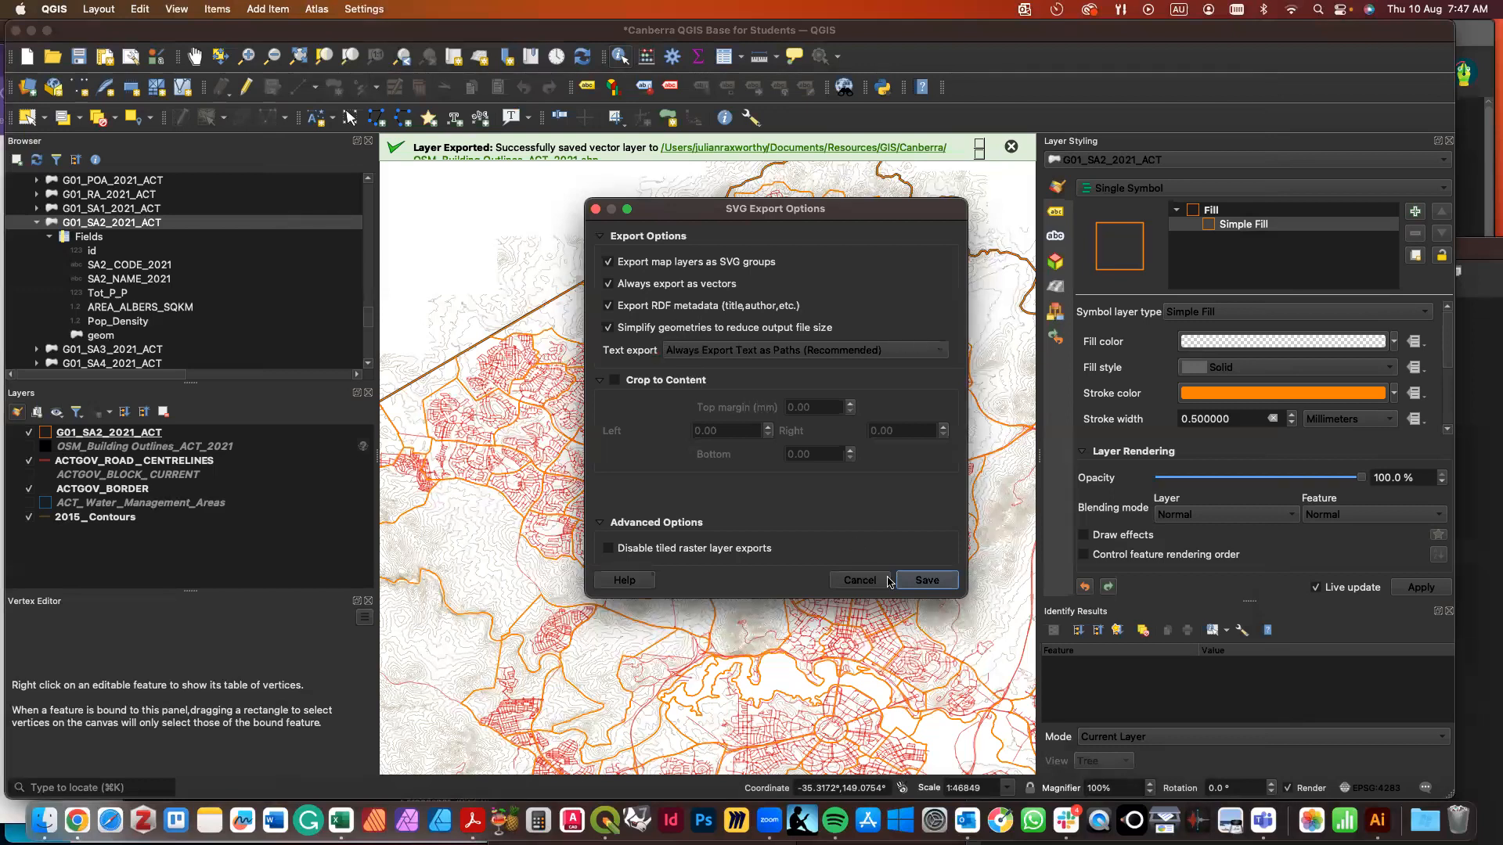
click(627, 382)
click(627, 382)
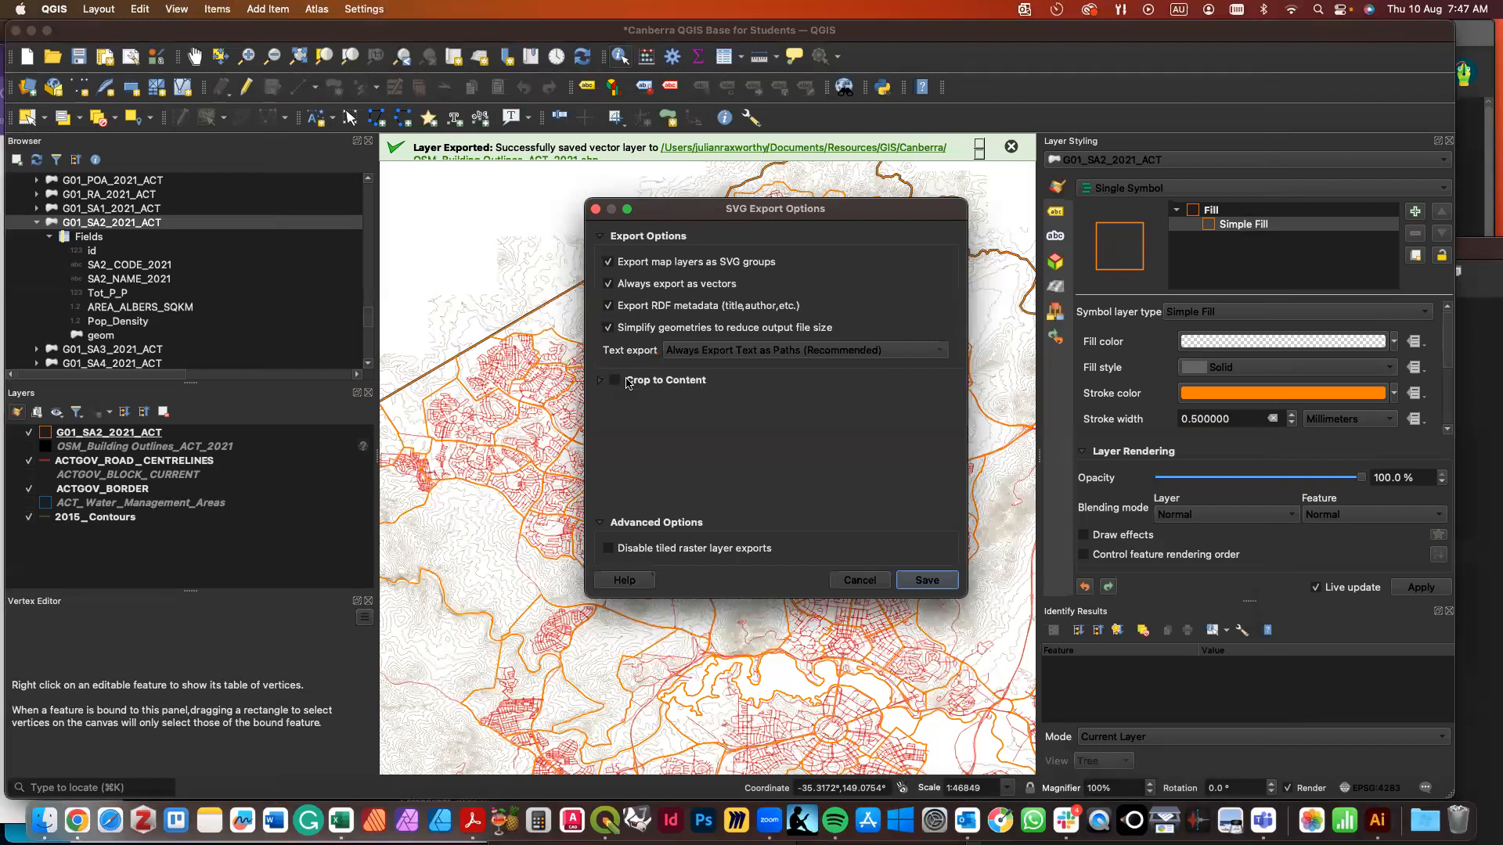
click(915, 584)
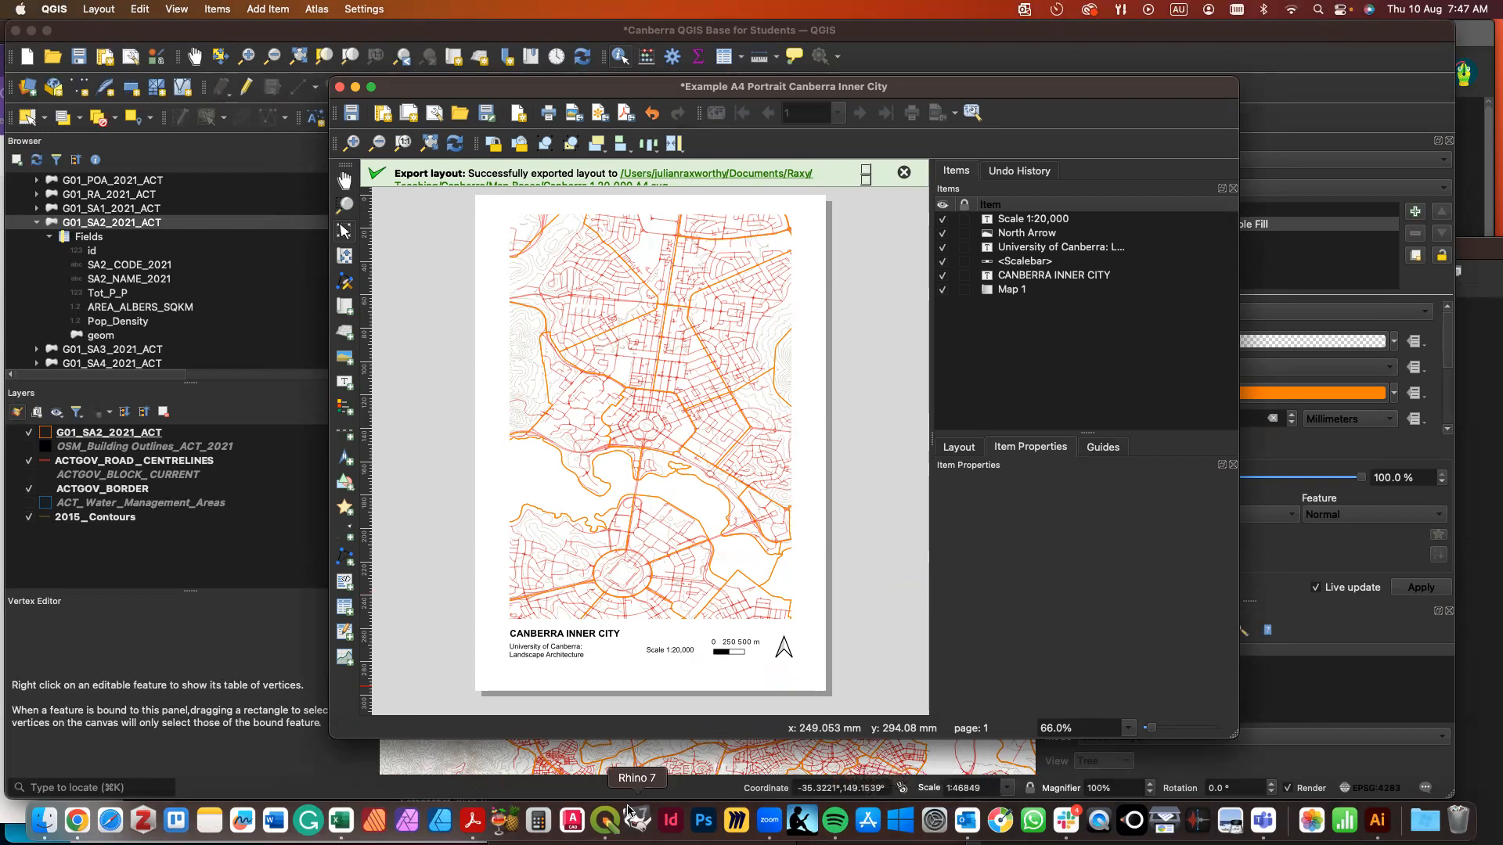
Step: Switch to Illustrator and open Canberra 1 20,000 A4.svg from the Map Bases folder in it
click(1377, 823)
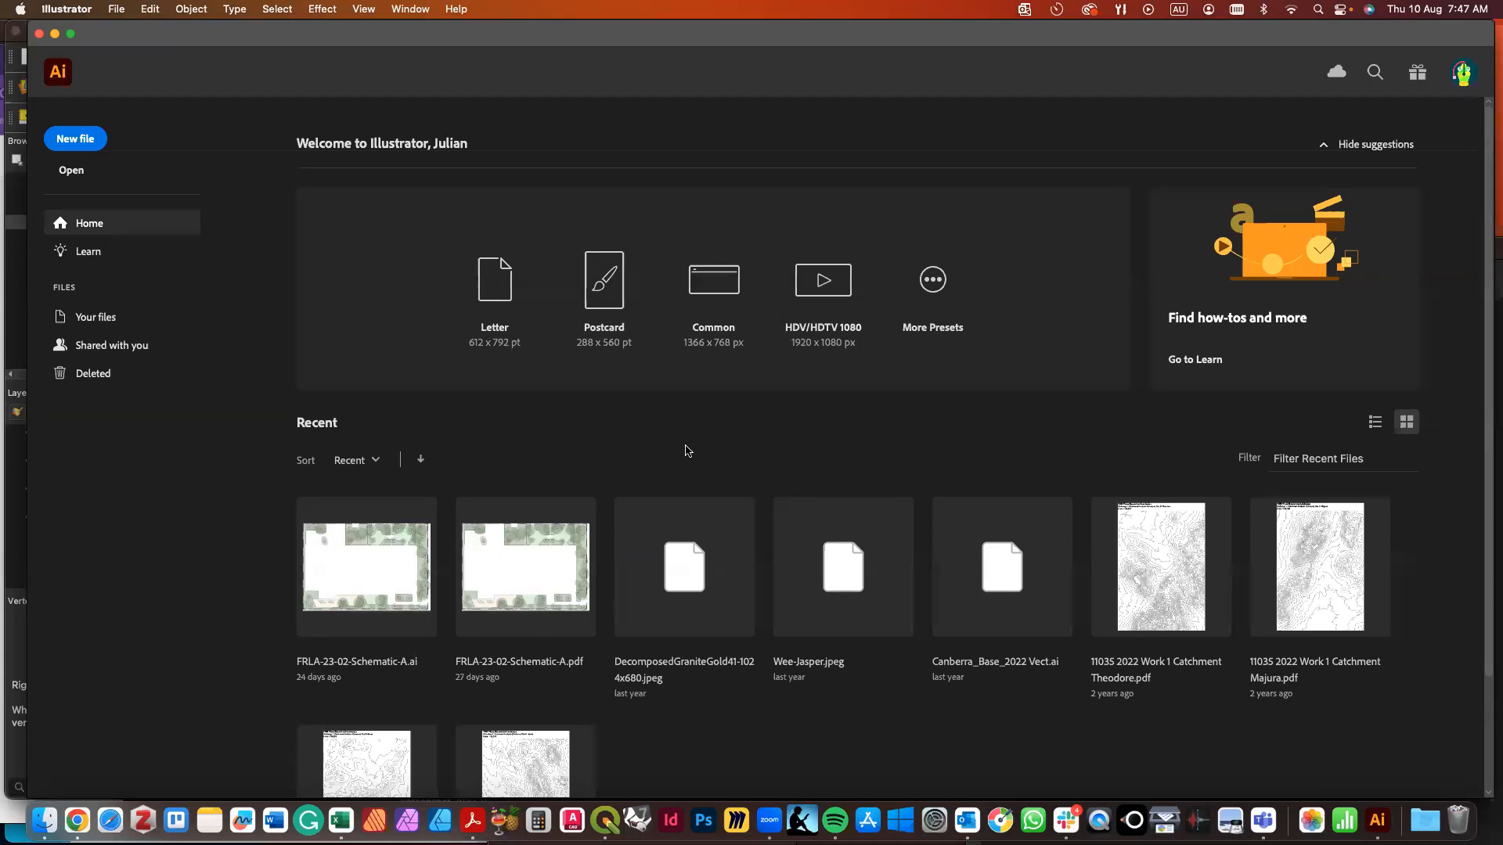
click(46, 821)
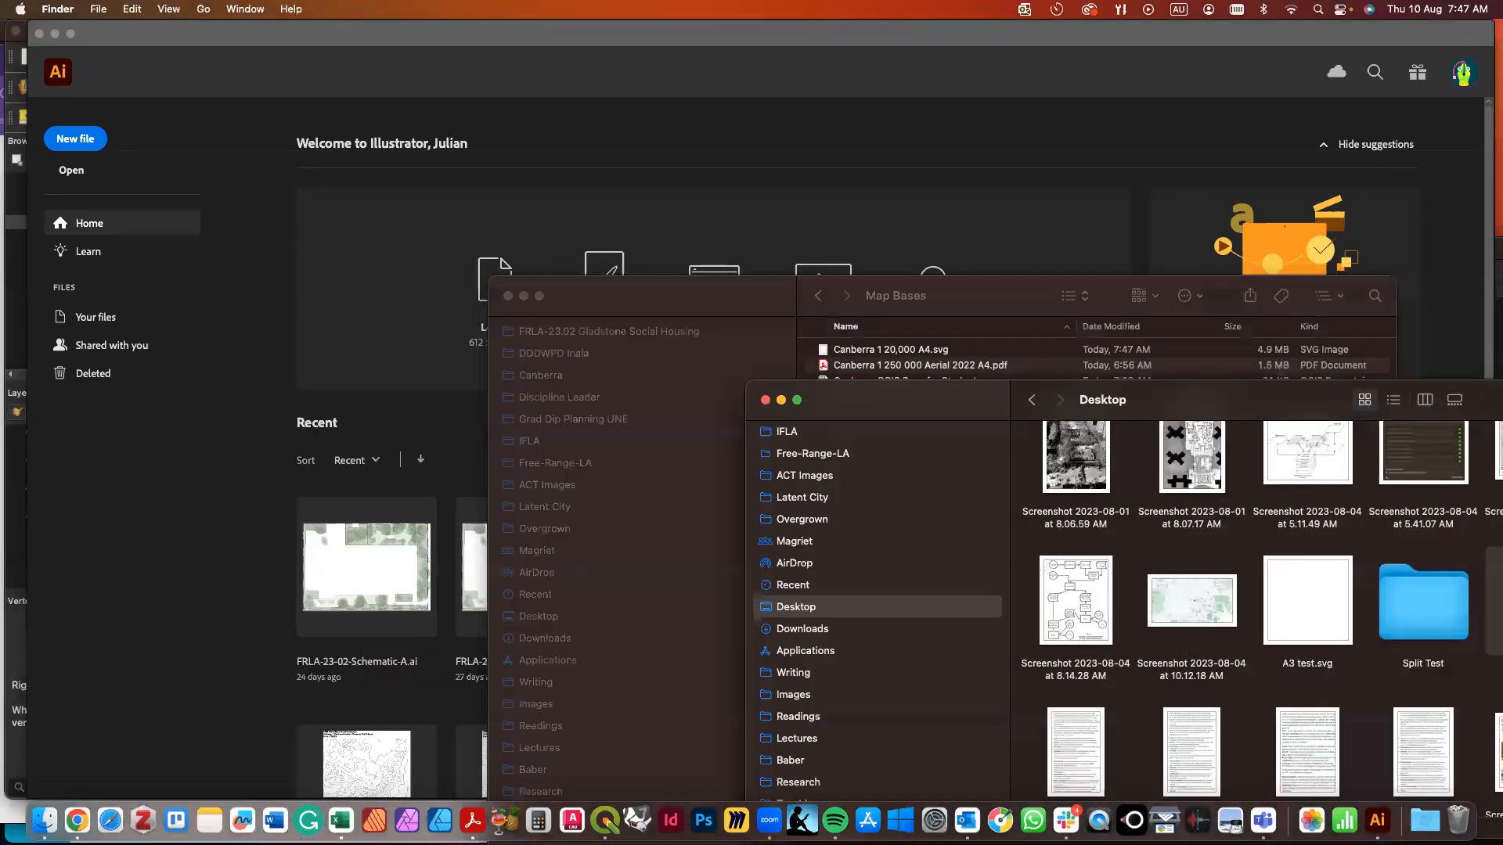
drag(962, 400, 1501, 376)
drag(728, 307, 1501, 274)
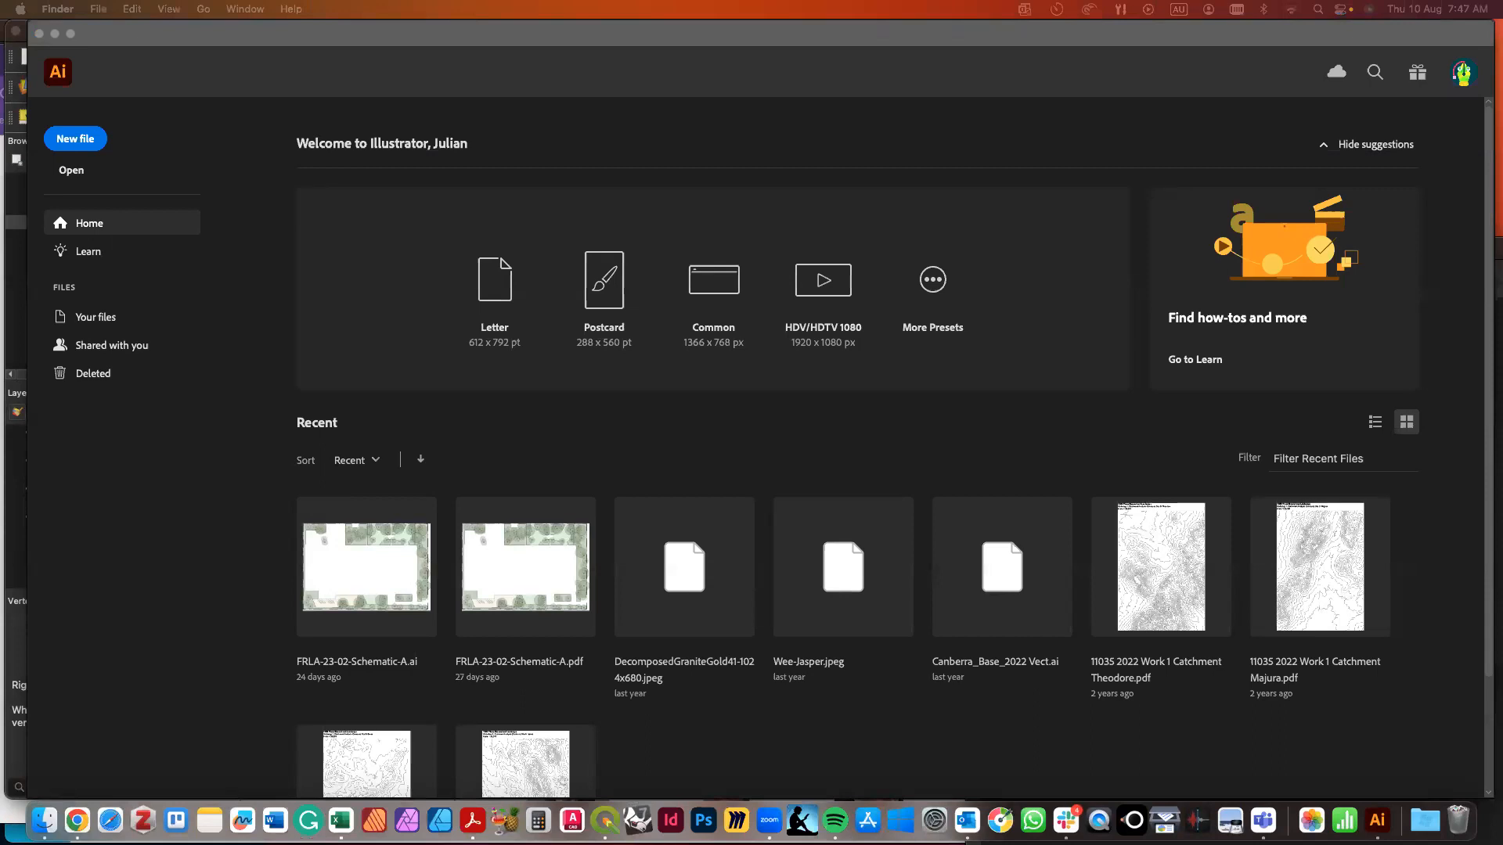
drag(744, 438, 1377, 812)
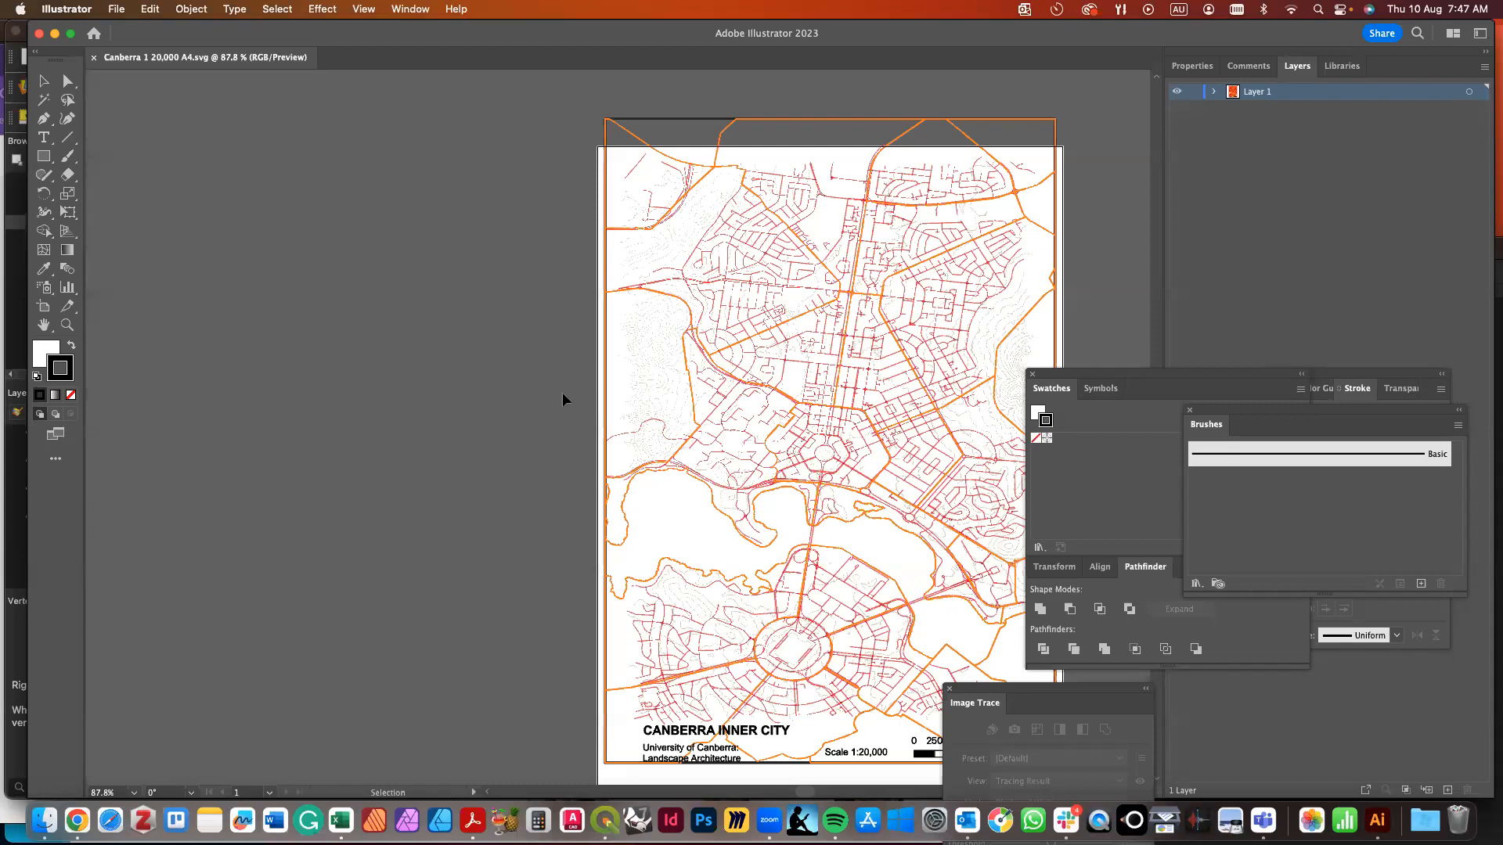
Step: Expand Layer 1 of the opened SVG to examine its sublayers
scroll(563, 400, right, 3)
scroll(563, 400, down, 1)
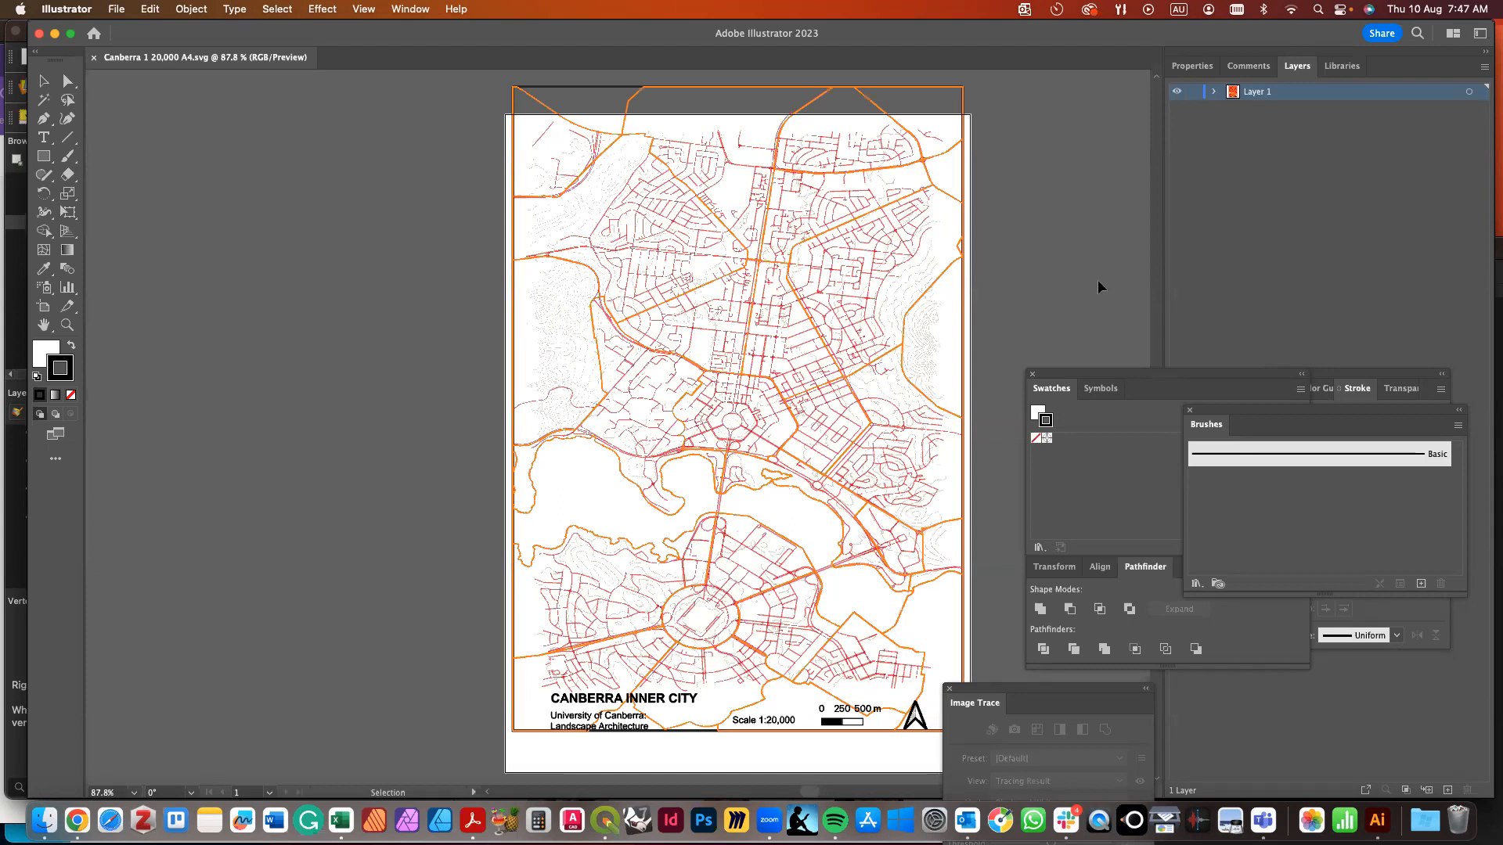
click(1246, 140)
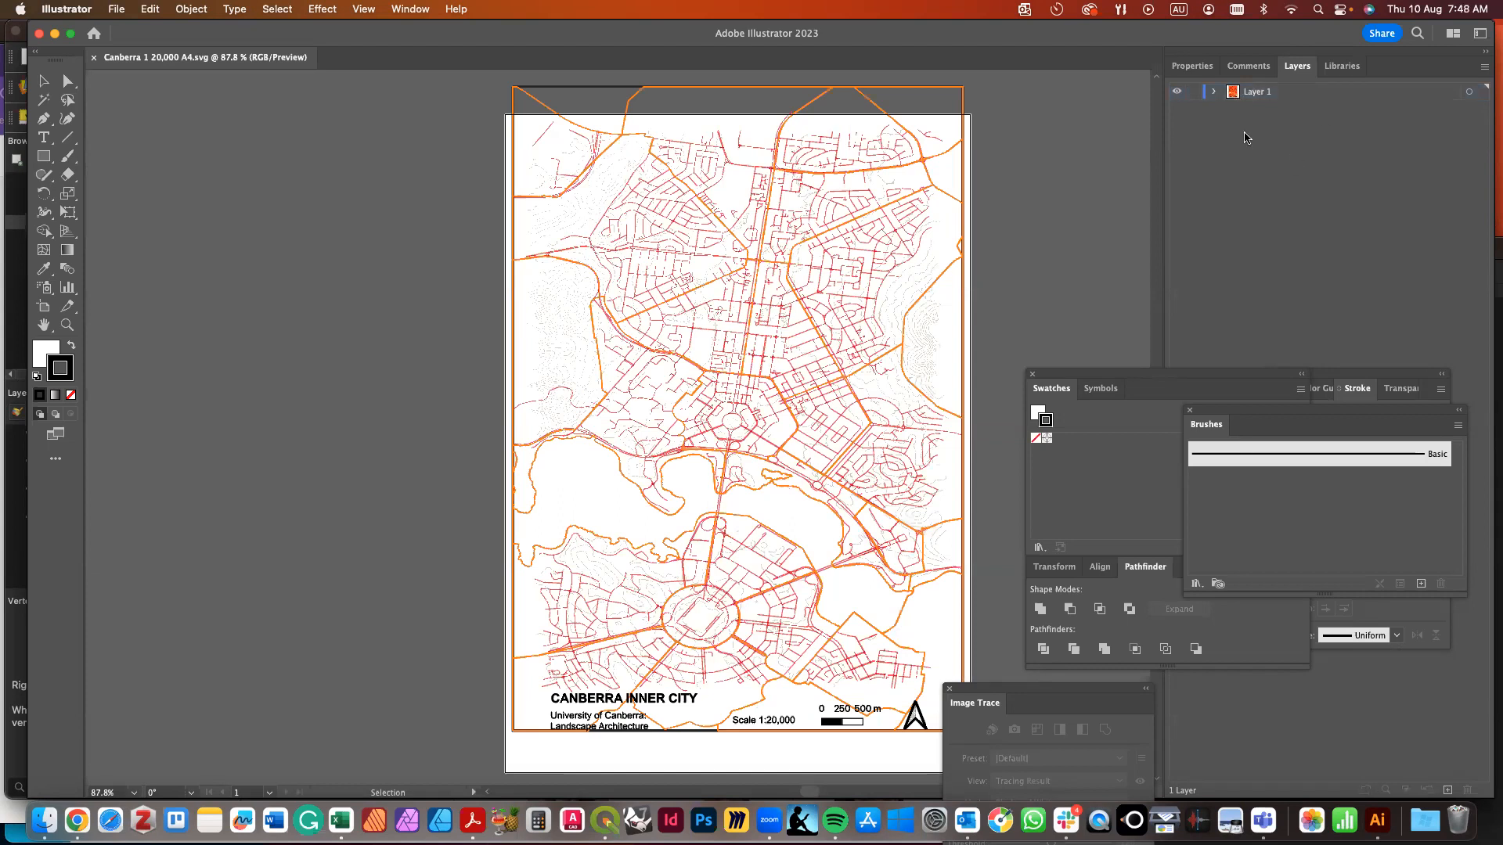
click(1214, 92)
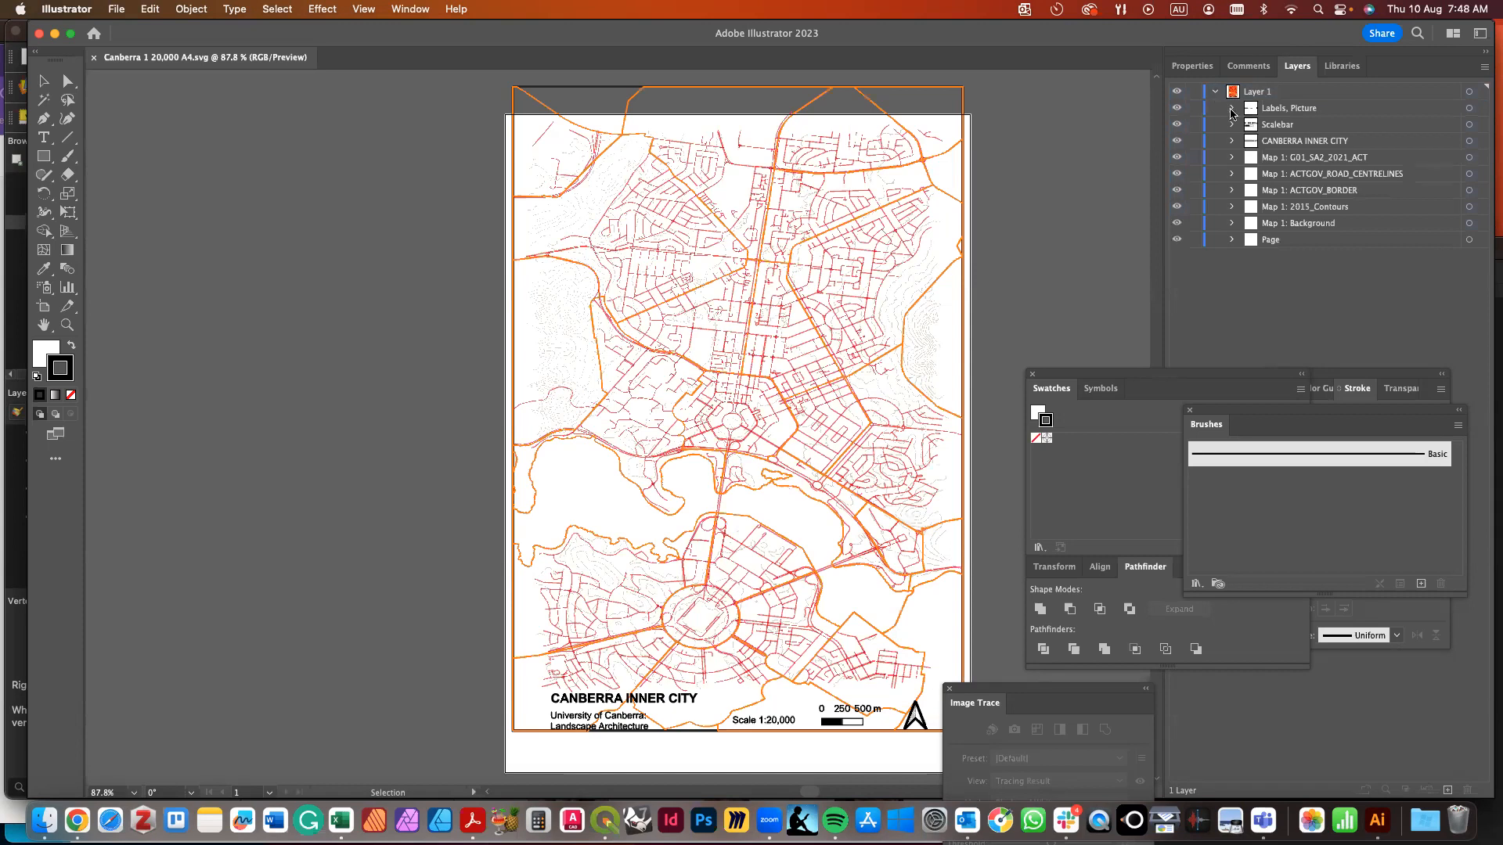